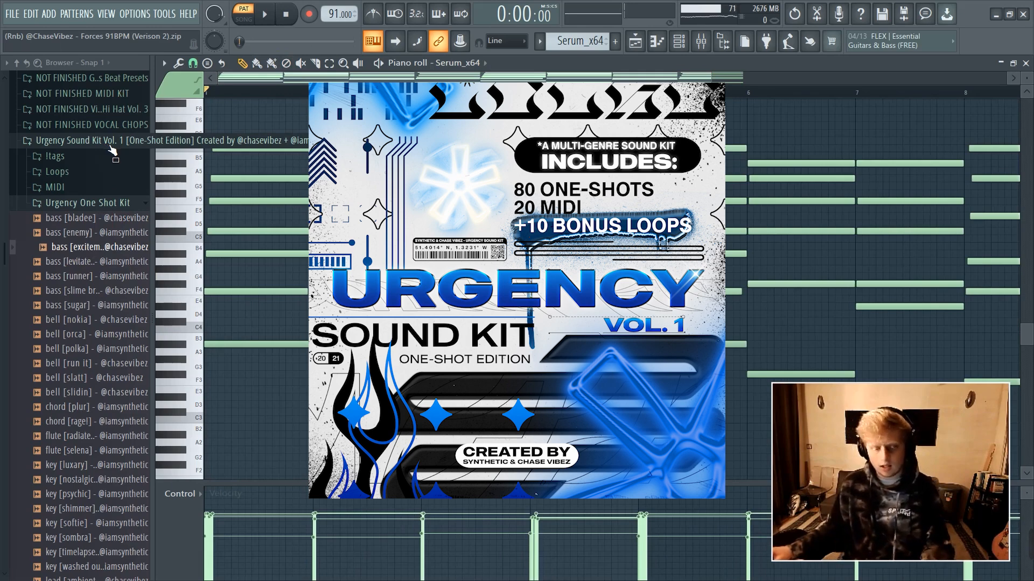
# Open the Serum channel's instrument and browse the presets in the Urgency Serum Bank Vol. 1 folder
pyautogui.click(679, 41)
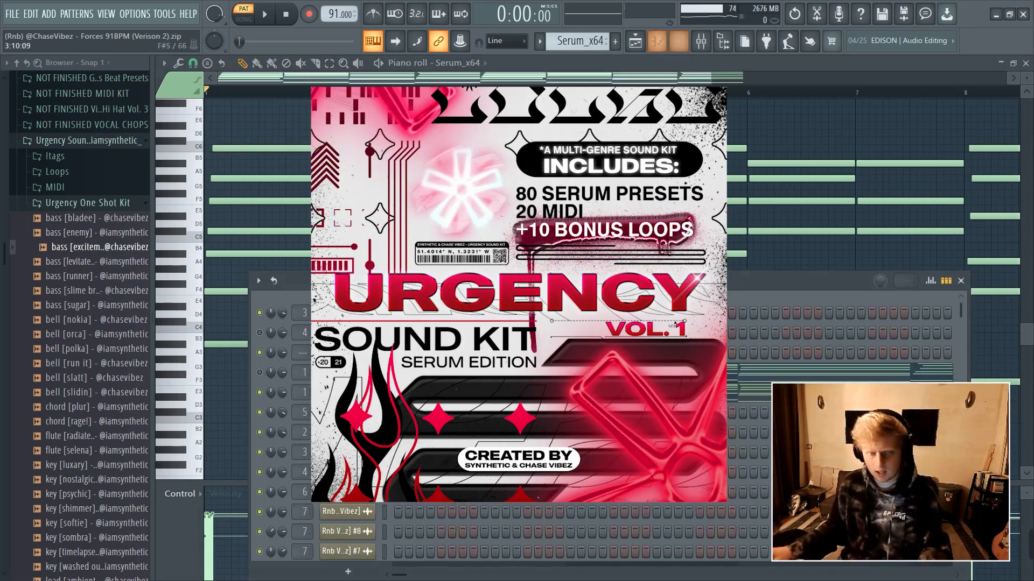
pyautogui.click(347, 392)
pyautogui.moveTo(773, 114); pyautogui.dragTo(560, 106)
pyautogui.click(557, 116)
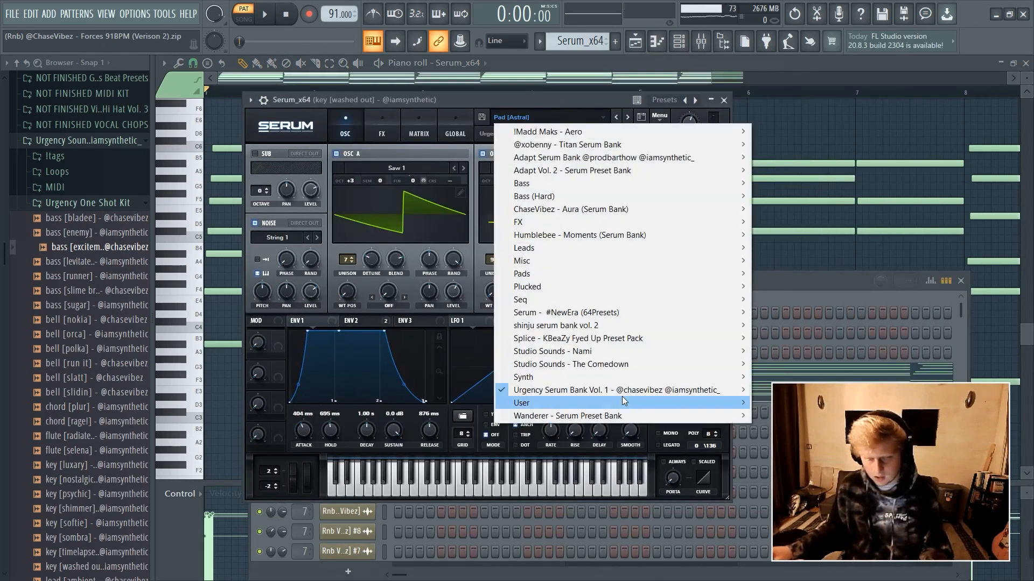
pyautogui.moveTo(619, 389)
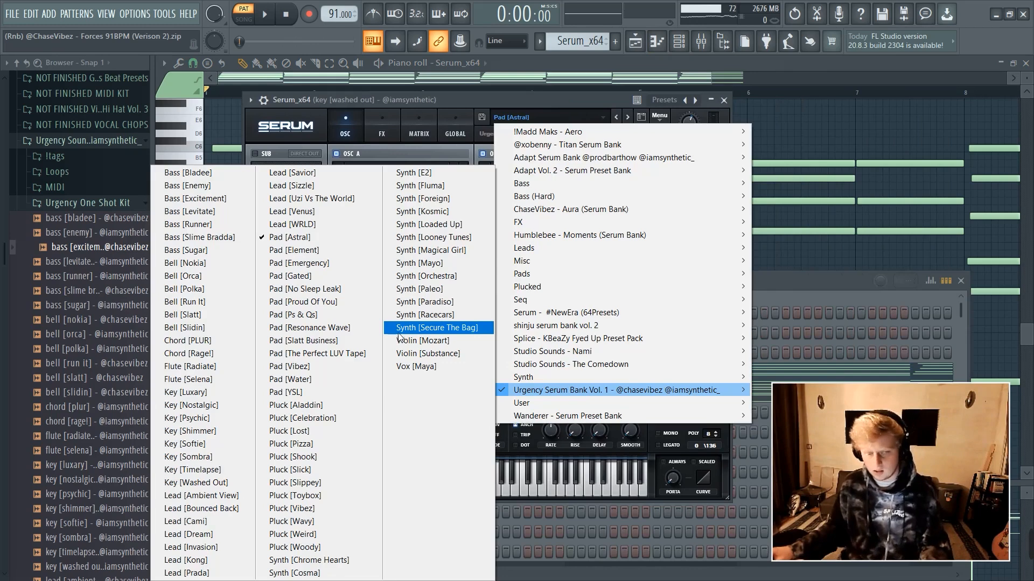
pyautogui.click(512, 80)
pyautogui.scroll(-2, 507, 98)
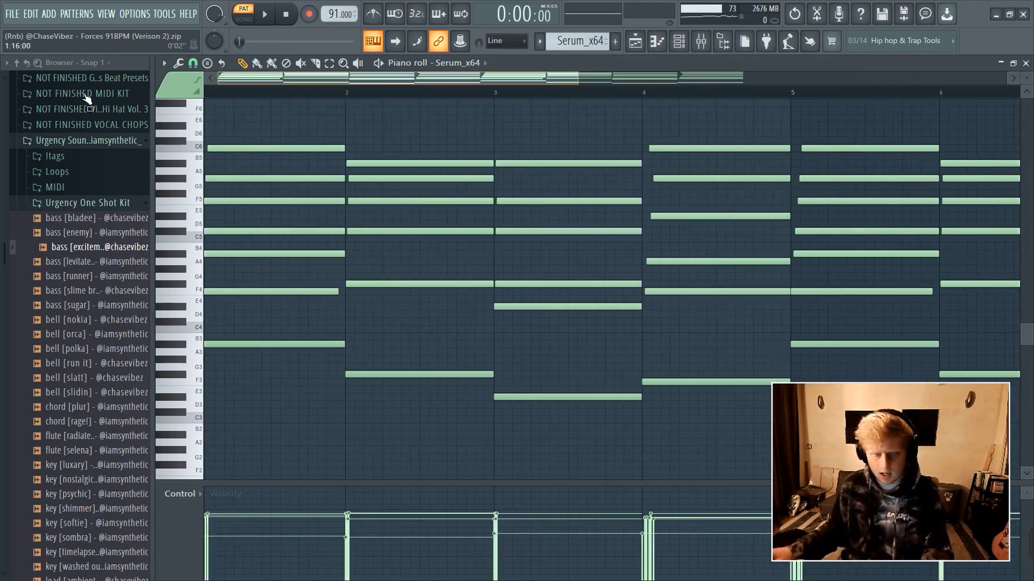
# Open the key [washed out] pattern from Track 2 of the playlist in the piano roll and play its chords
pyautogui.click(635, 41)
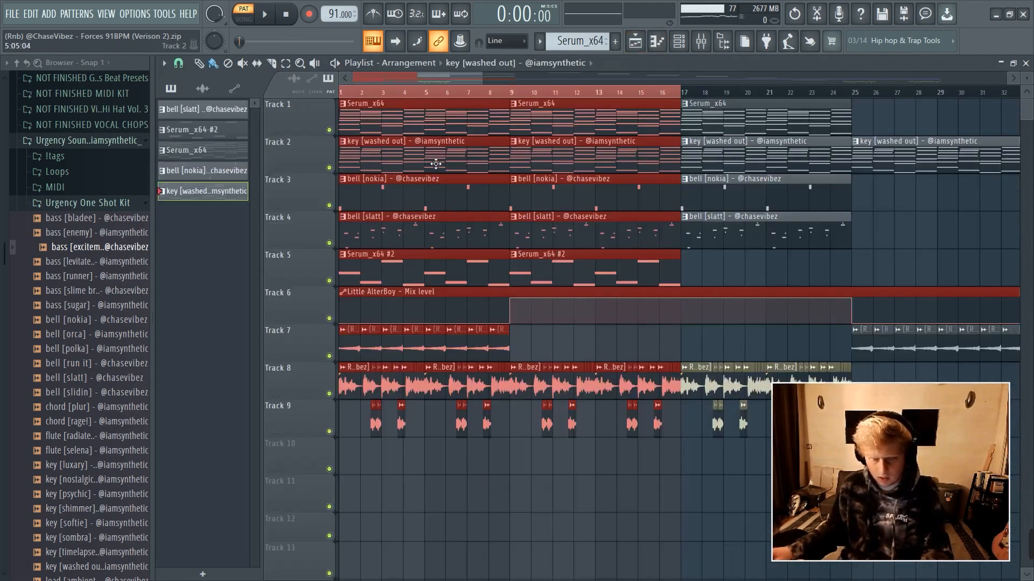
pyautogui.doubleClick(436, 163)
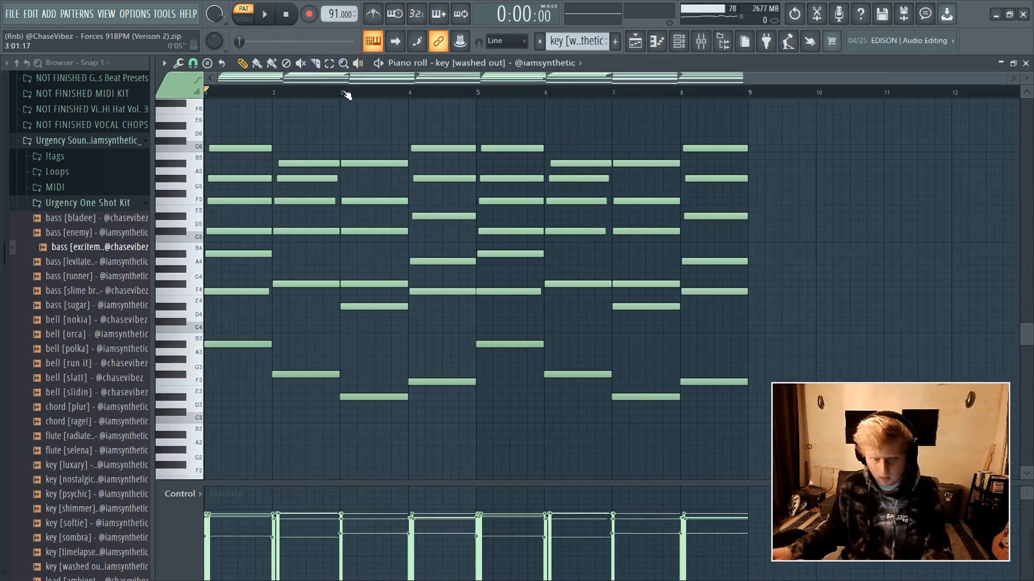
pyautogui.press('space')
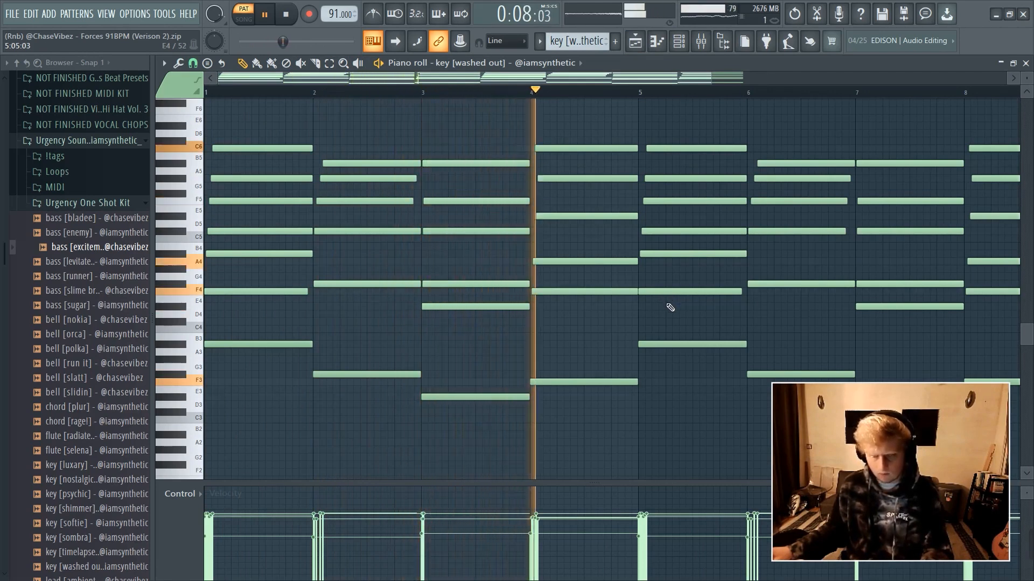
pyautogui.press('space')
# Inspect the FabFilter Pro-Q 3 curve and the EffectRack preset on mixer track 1
pyautogui.press('F6')
pyautogui.press('F9')
pyautogui.click(246, 210)
pyautogui.click(937, 105)
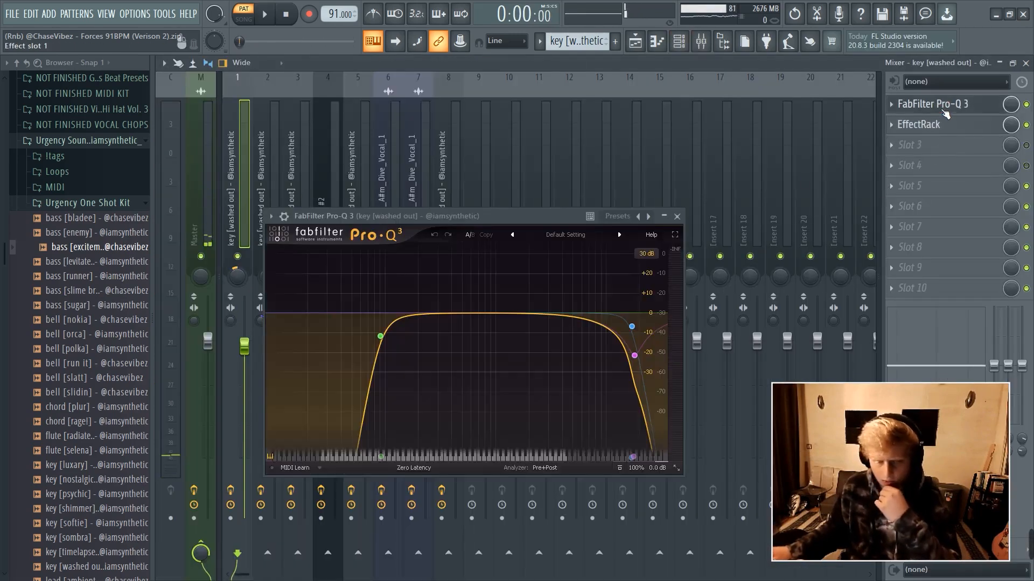
pyautogui.click(379, 335)
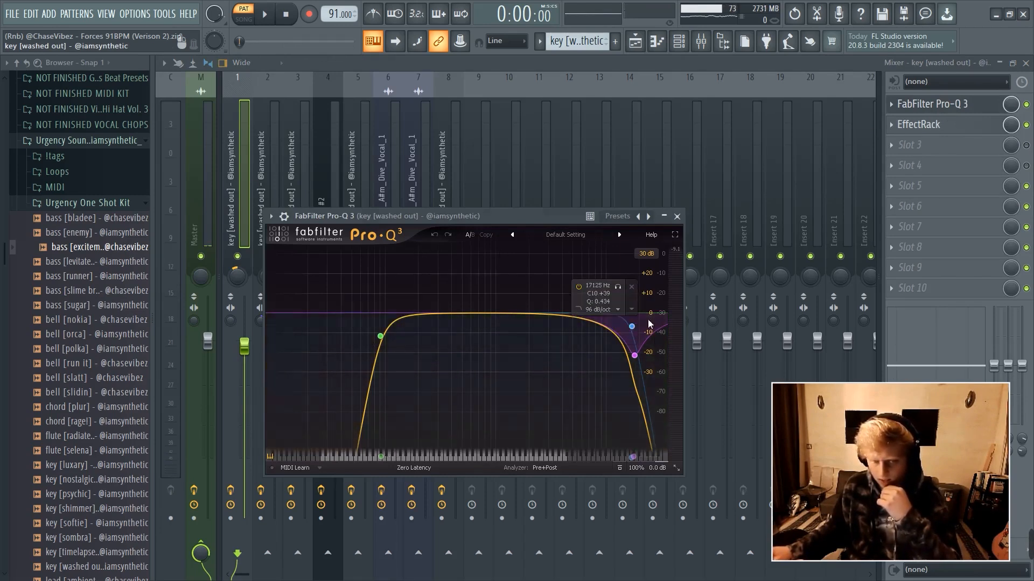
pyautogui.click(937, 124)
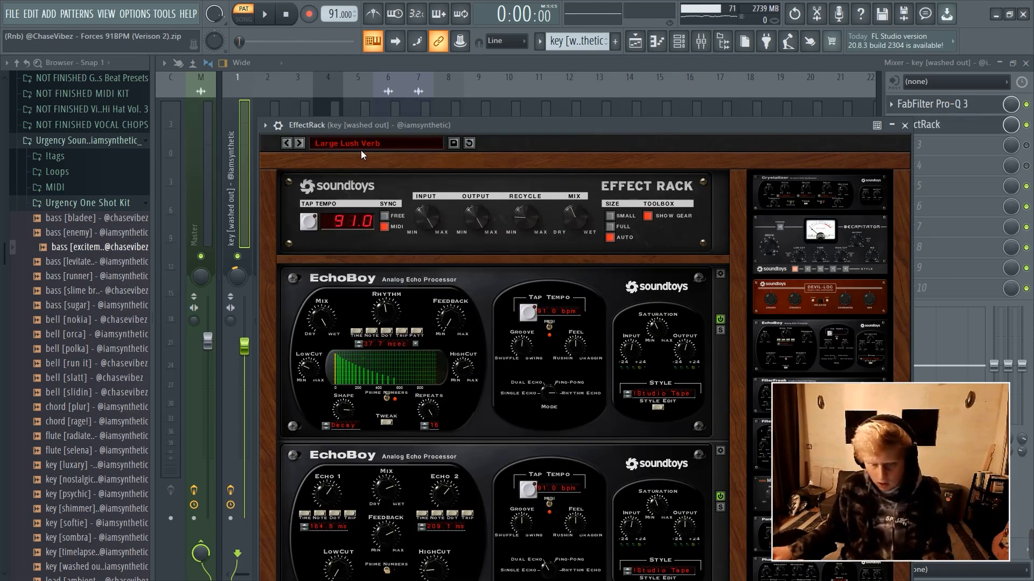
pyautogui.click(244, 224)
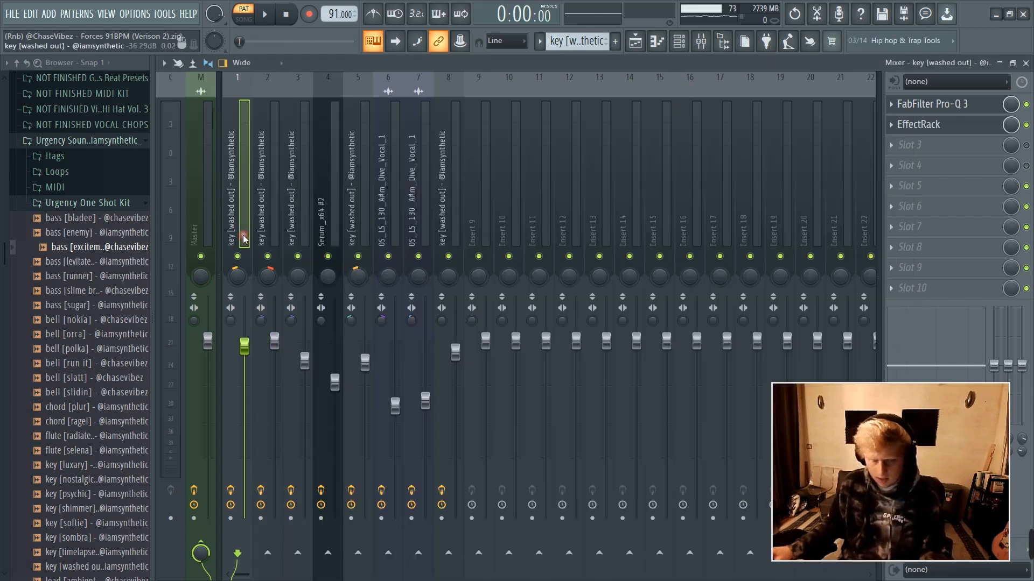
# Play the Serum_x64 pattern with mixer track 1's effects bypassed and again with them enabled
pyautogui.click(231, 491)
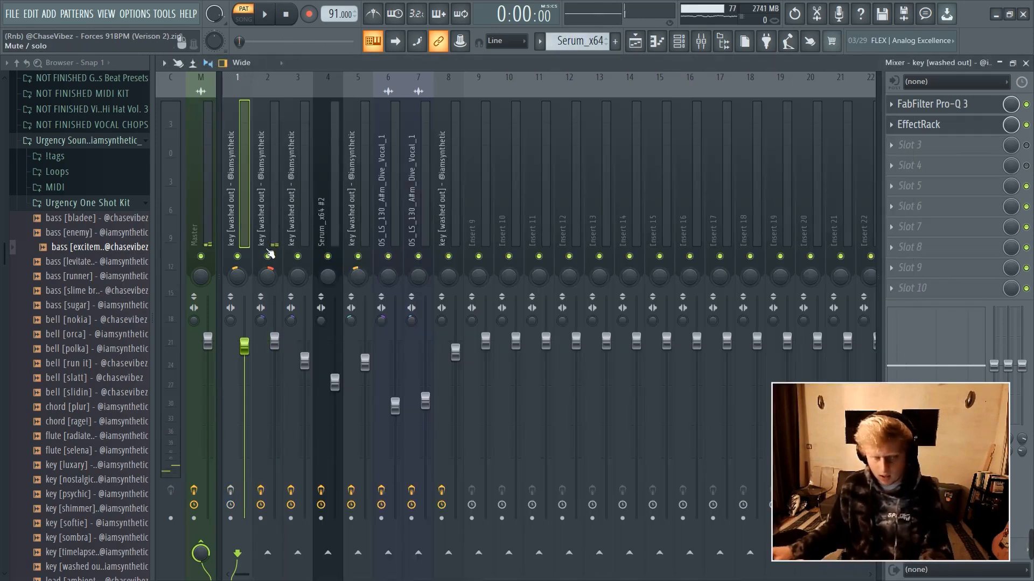
pyautogui.press('space')
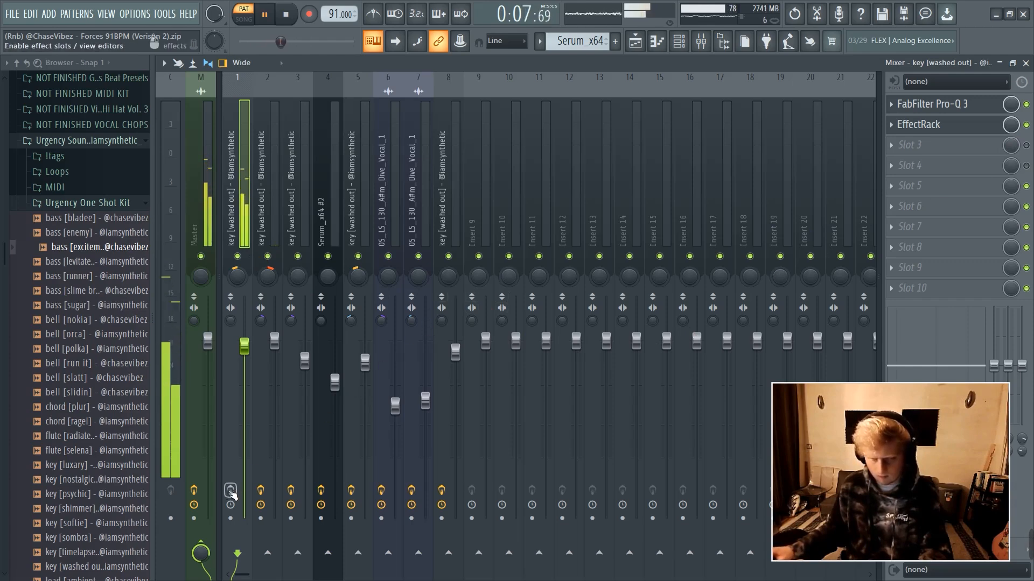
pyautogui.press('space')
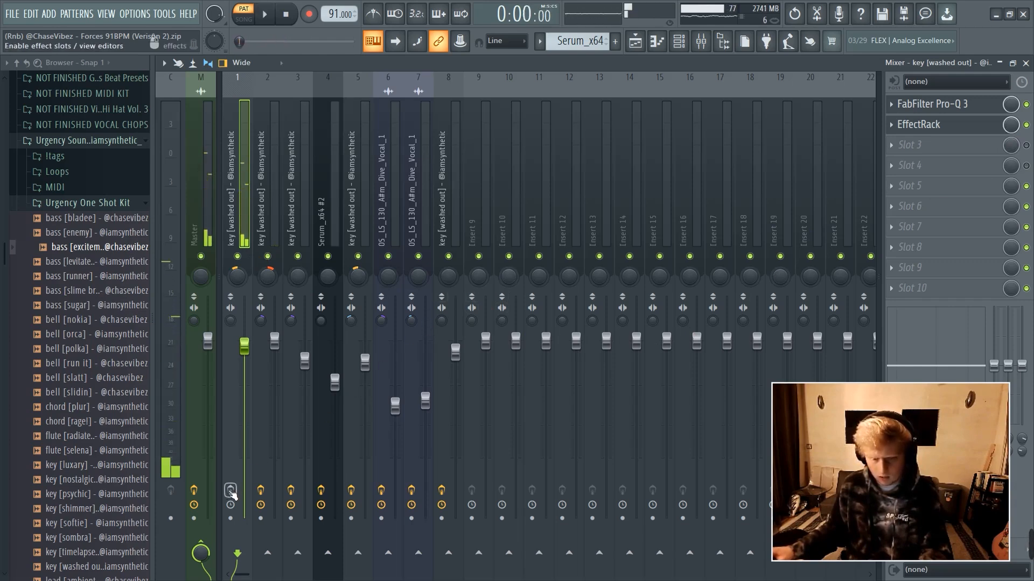
pyautogui.press('space')
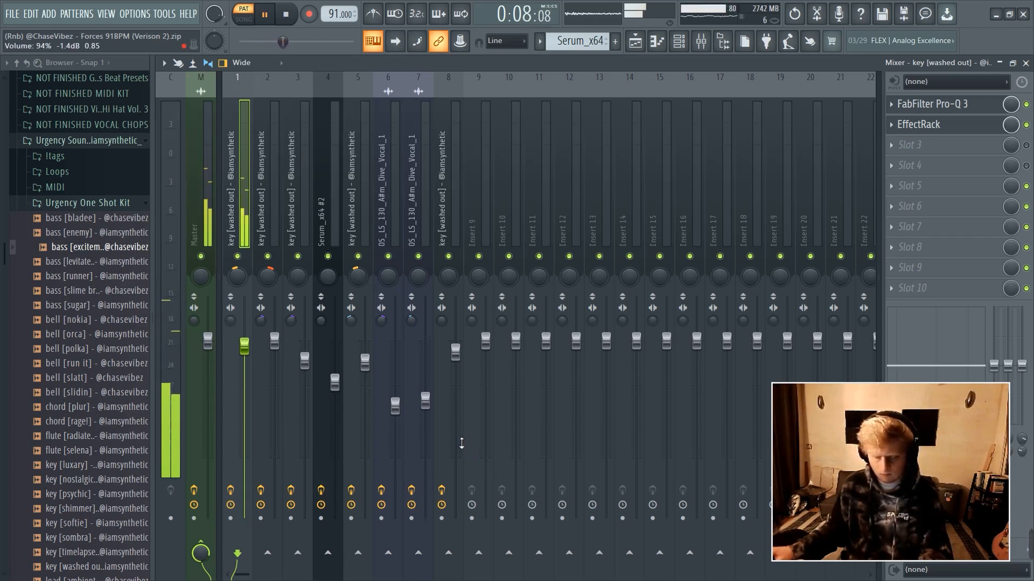
pyautogui.press('space')
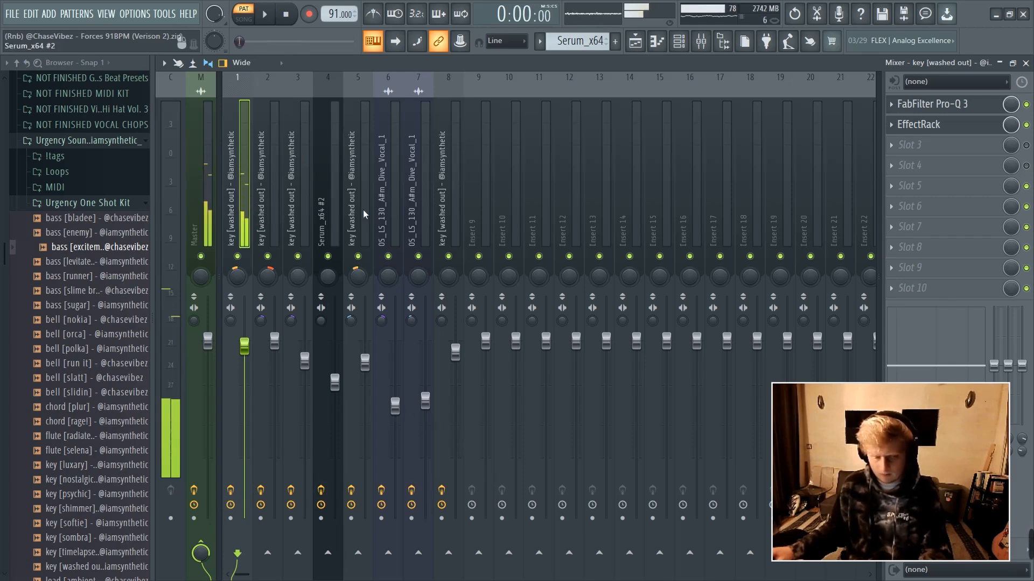
# Open the key [washed out] pattern from the playlist and examine the FabFilter Pro-Q 3 curve on mixer track 2
pyautogui.click(639, 49)
pyautogui.doubleClick(485, 144)
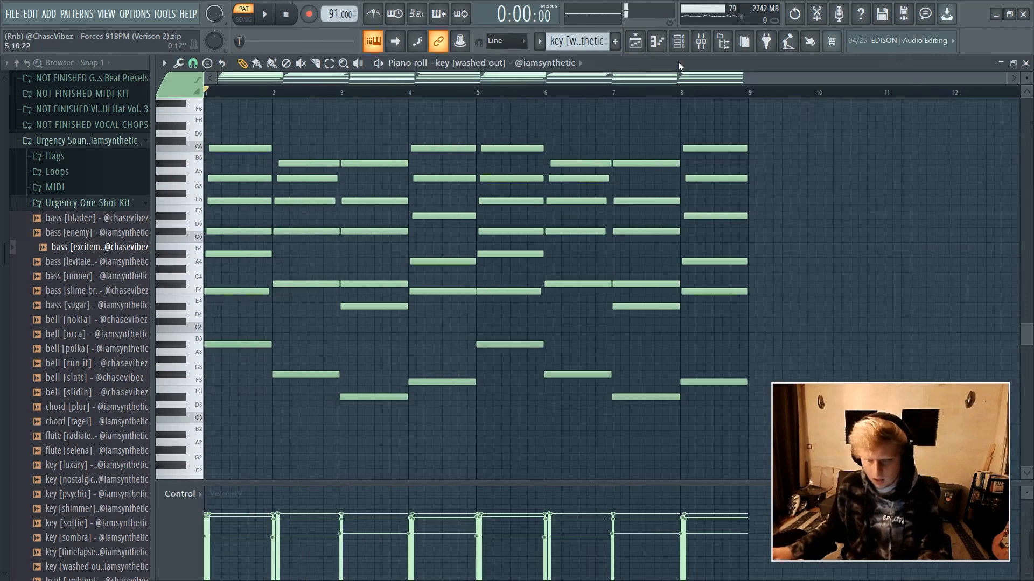
pyautogui.click(701, 41)
pyautogui.click(282, 216)
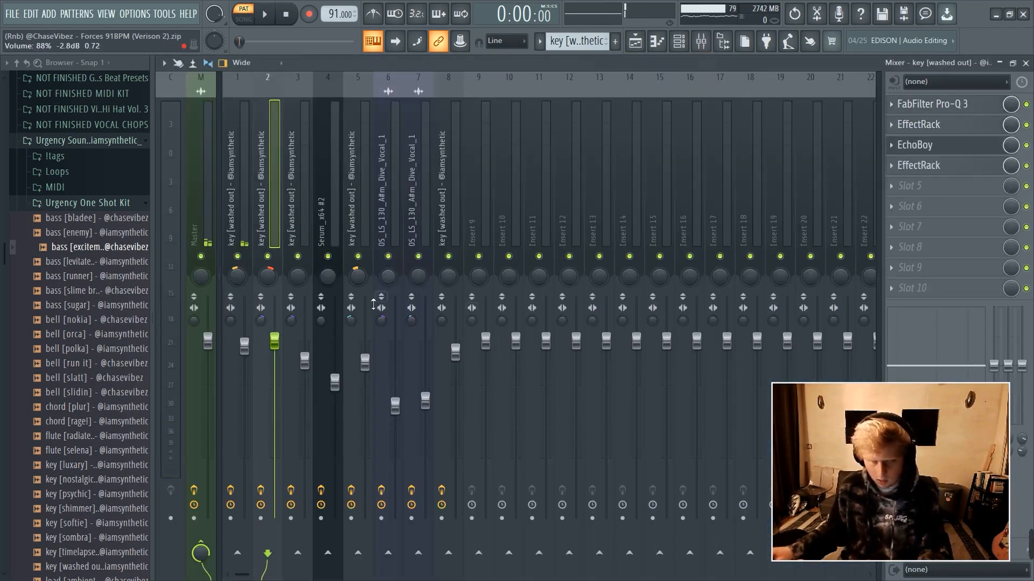
pyautogui.click(963, 107)
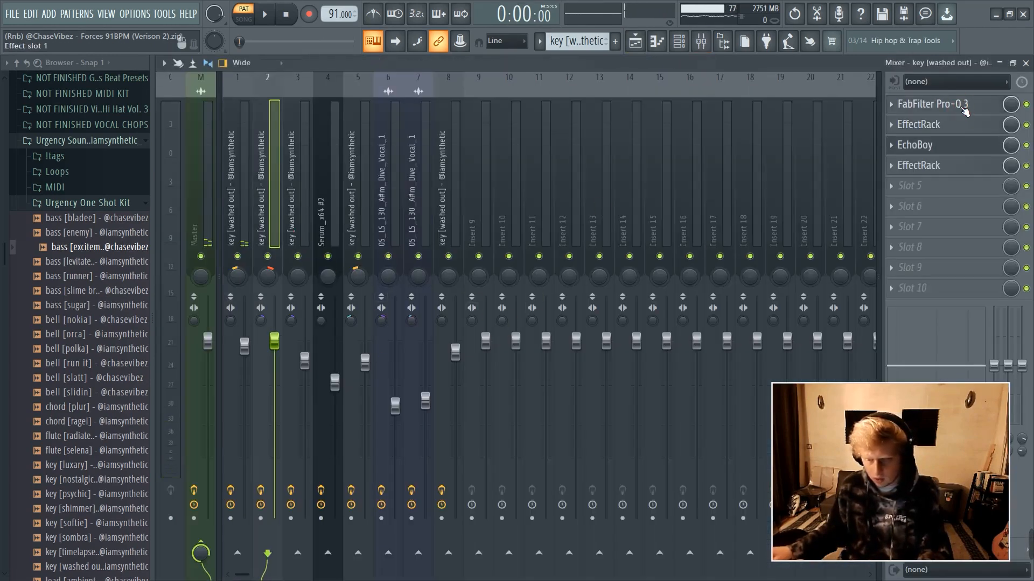
pyautogui.click(964, 109)
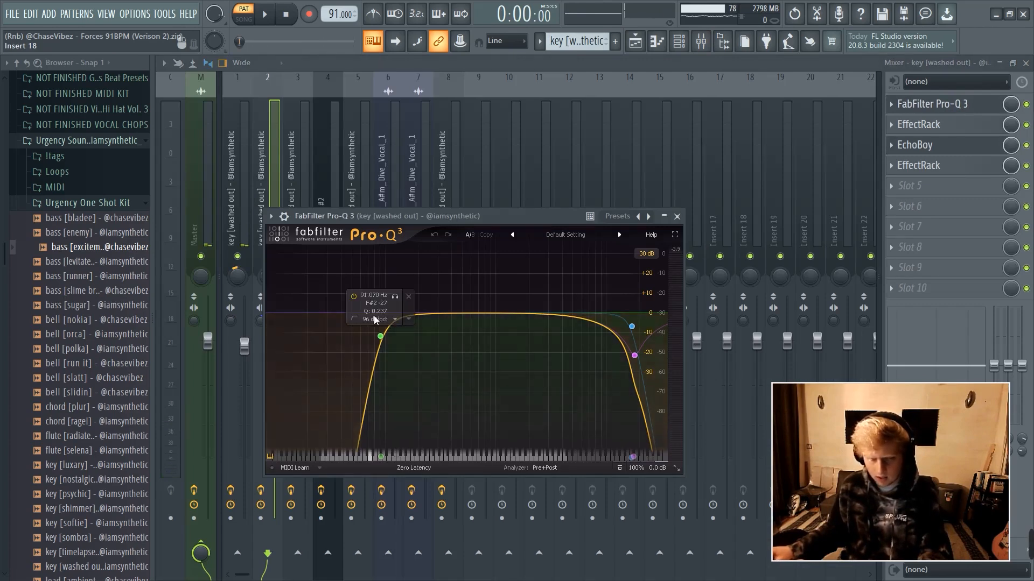
# Examine the EffectRack, EchoBoy and second EffectRack settings on mixer track 2
pyautogui.click(973, 126)
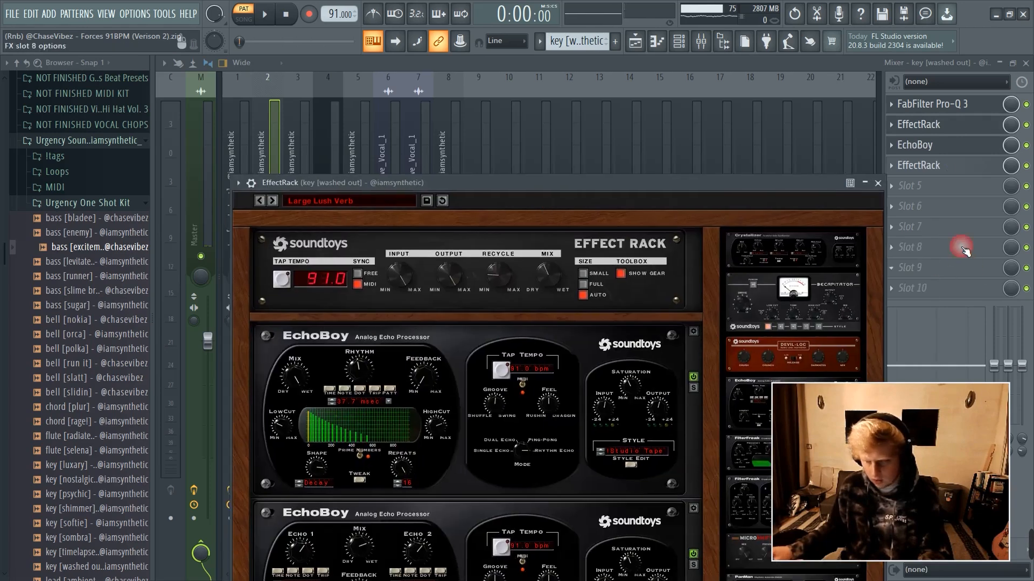
pyautogui.click(950, 147)
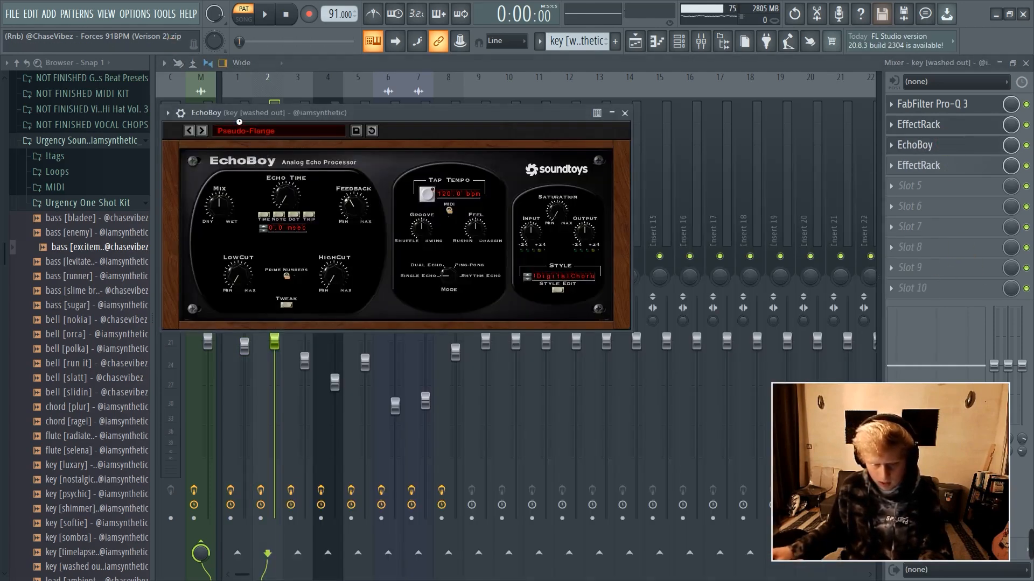
pyautogui.moveTo(236, 118); pyautogui.dragTo(302, 128)
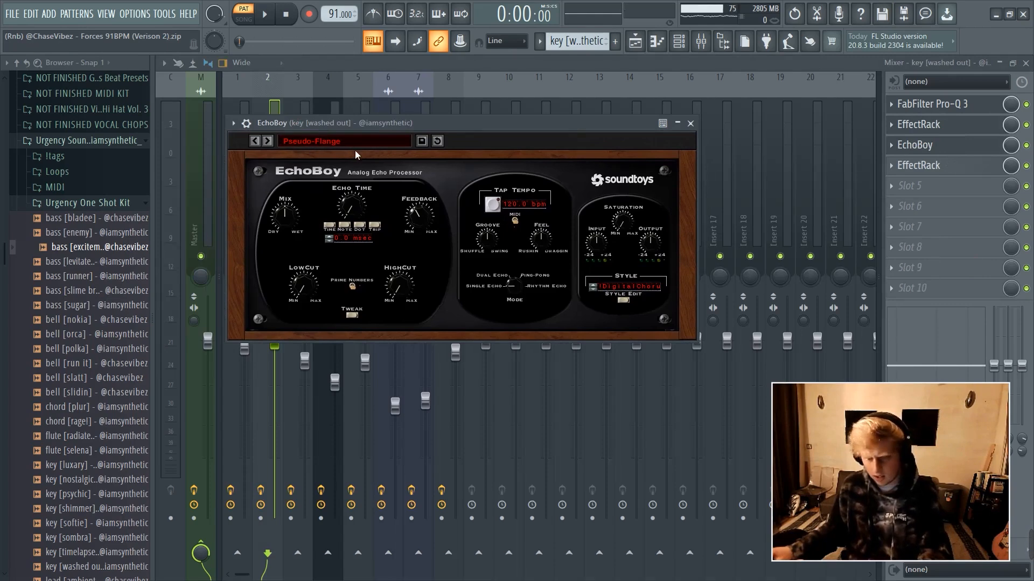
pyautogui.click(970, 166)
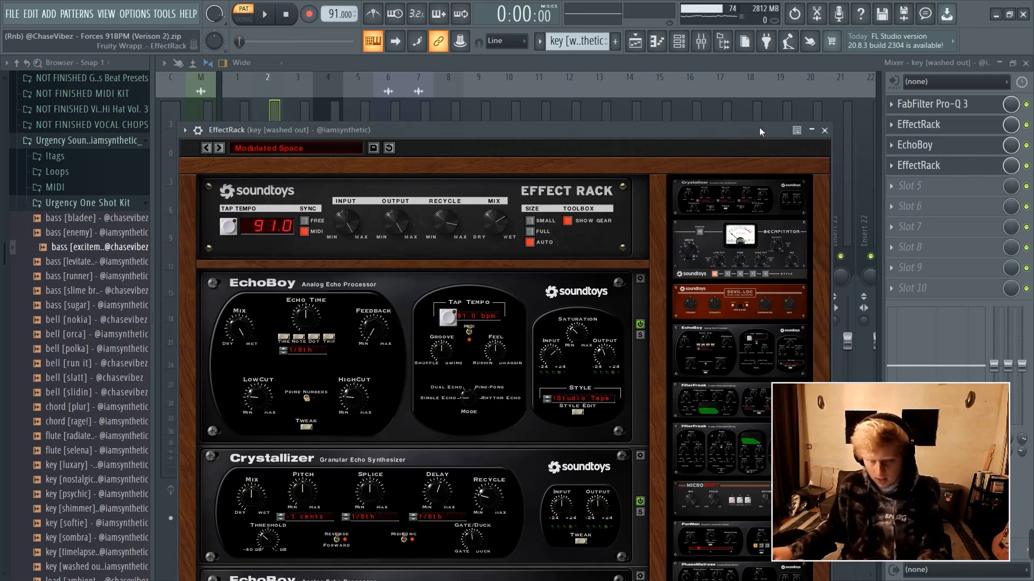
pyautogui.click(825, 130)
# Play the key [washed out] pattern with mixer track 2's effects enabled and again with them bypassed
pyautogui.press('space')
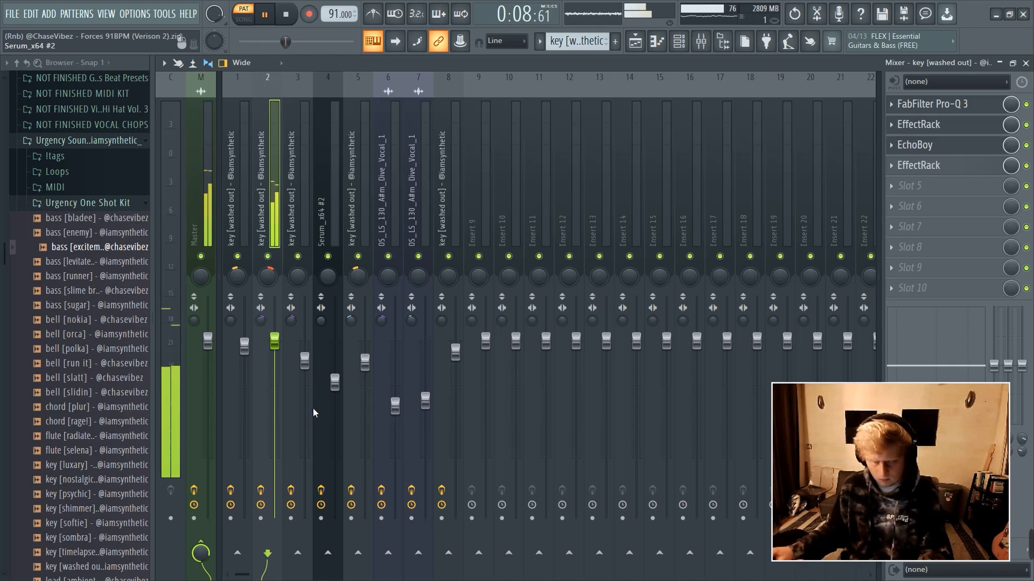
pyautogui.press('space')
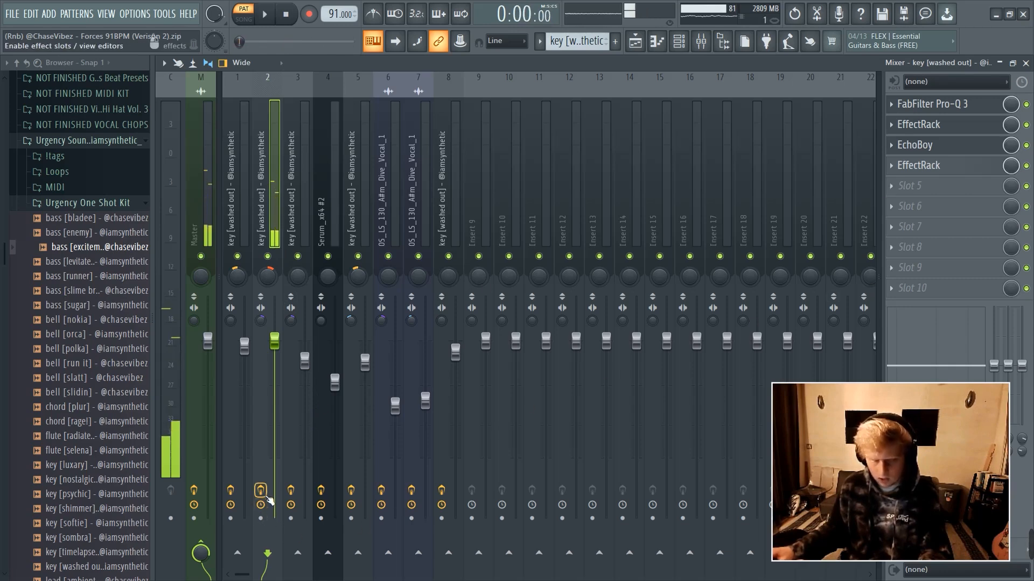
pyautogui.click(263, 492)
pyautogui.press('space')
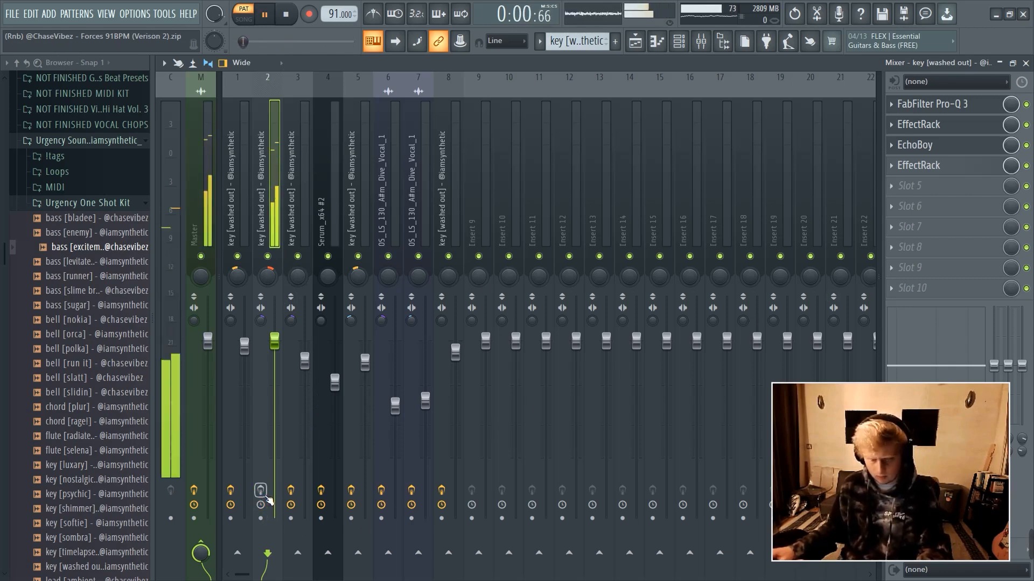
# Lower mixer track 2's volume to about track 3's fader level, re-enable its effects and replay the pattern
pyautogui.moveTo(274, 340); pyautogui.dragTo(274, 365)
pyautogui.press('space')
pyautogui.click(261, 491)
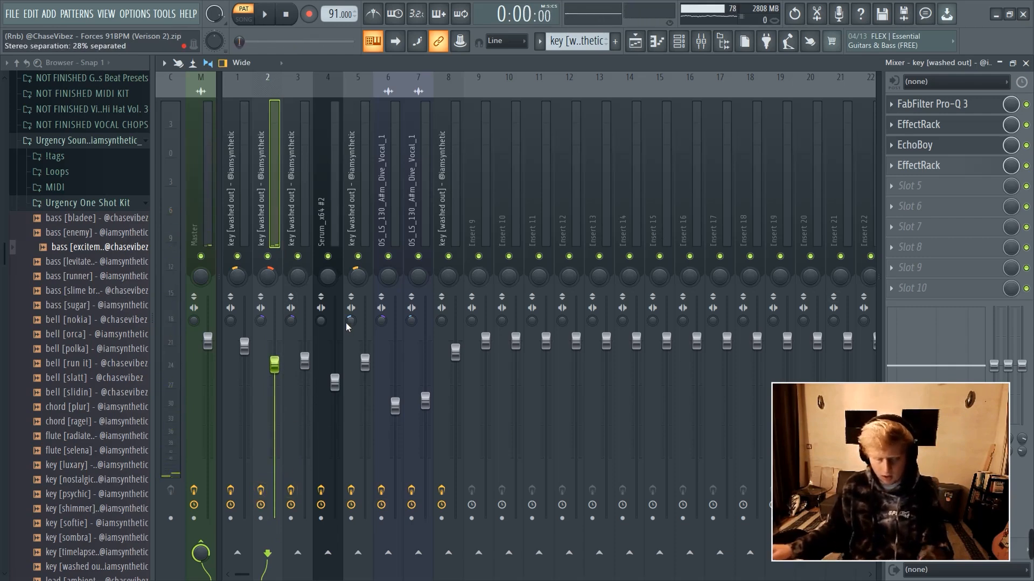
pyautogui.press('space')
pyautogui.moveTo(274, 365); pyautogui.dragTo(274, 361)
pyautogui.press('space')
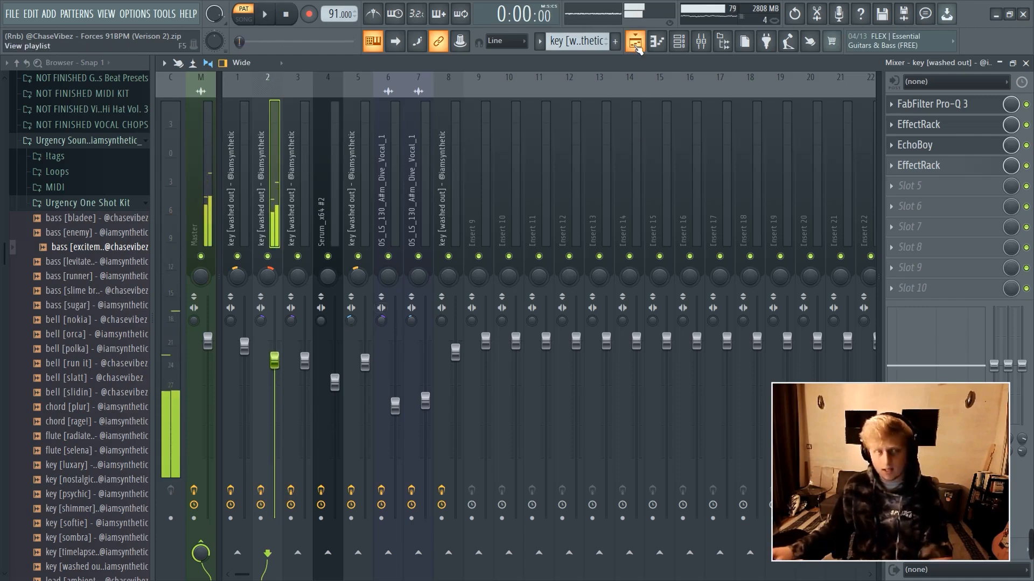
# Open the bell [nokia] pattern from Track 3 of the playlist in the piano roll and play it
pyautogui.click(635, 42)
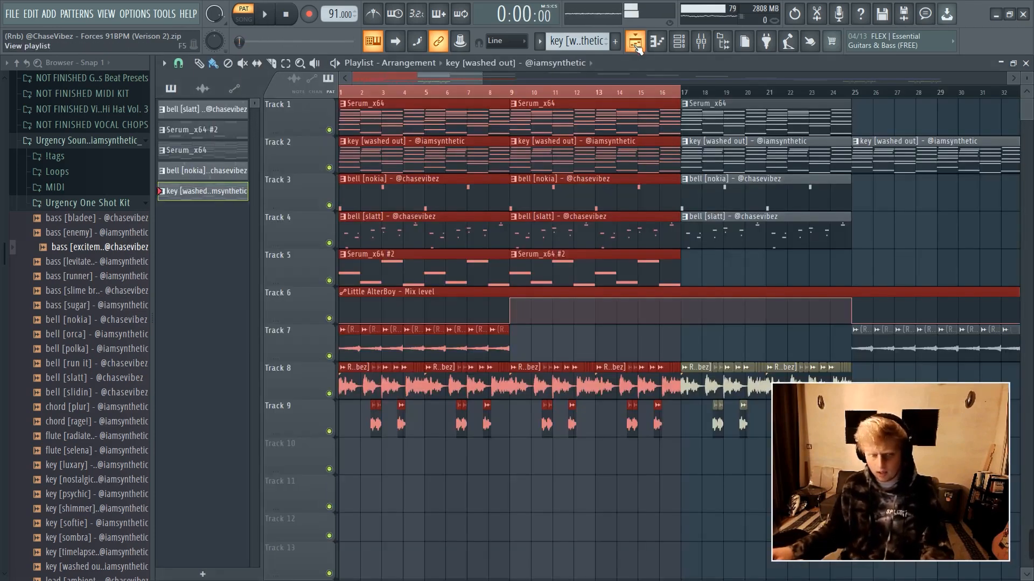
pyautogui.doubleClick(440, 202)
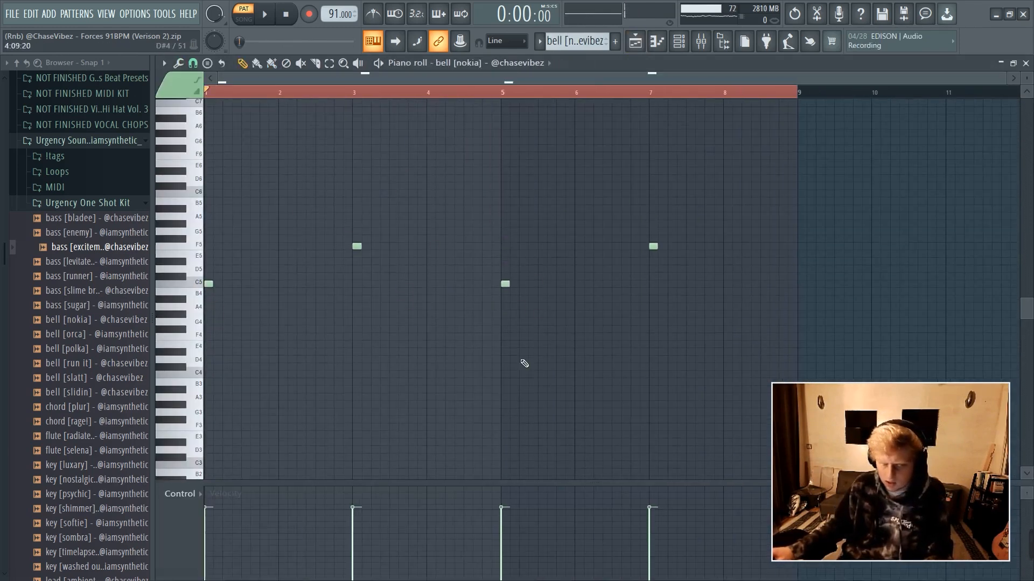
pyautogui.press('space')
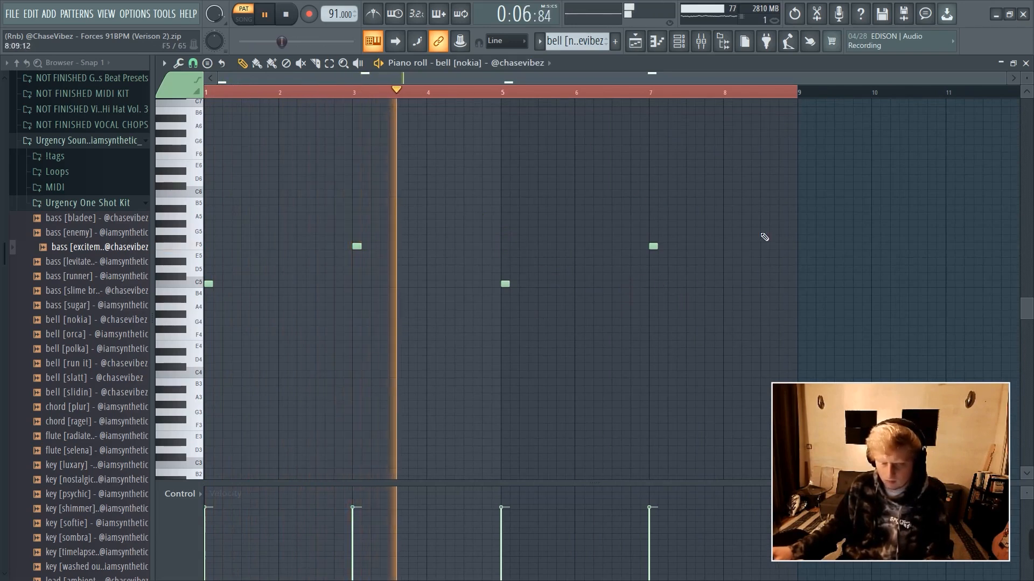
pyautogui.press('space')
# Examine the FabFilter Pro-Q 3 and EffectRack settings on mixer track 5
pyautogui.click(701, 43)
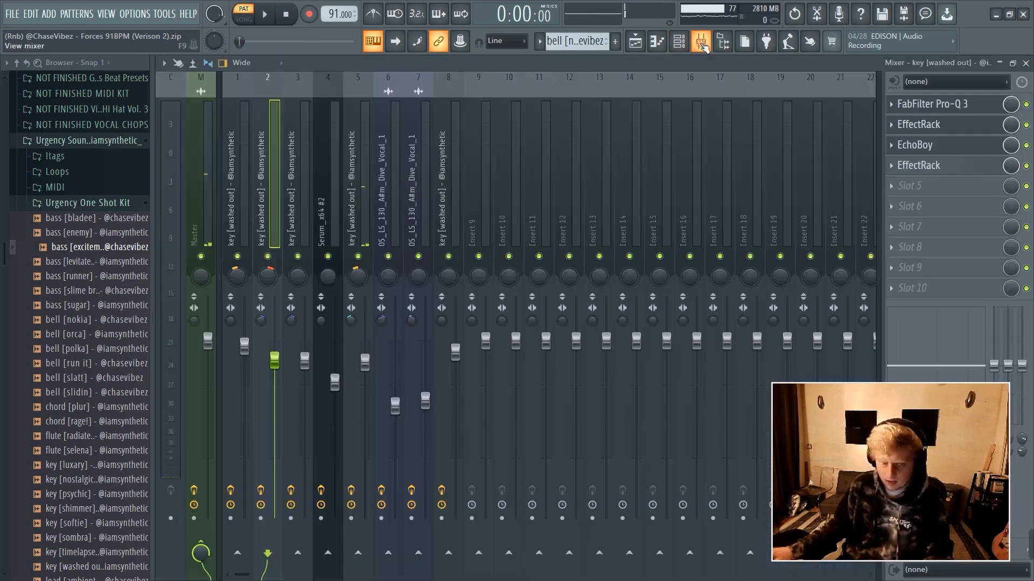
pyautogui.click(977, 109)
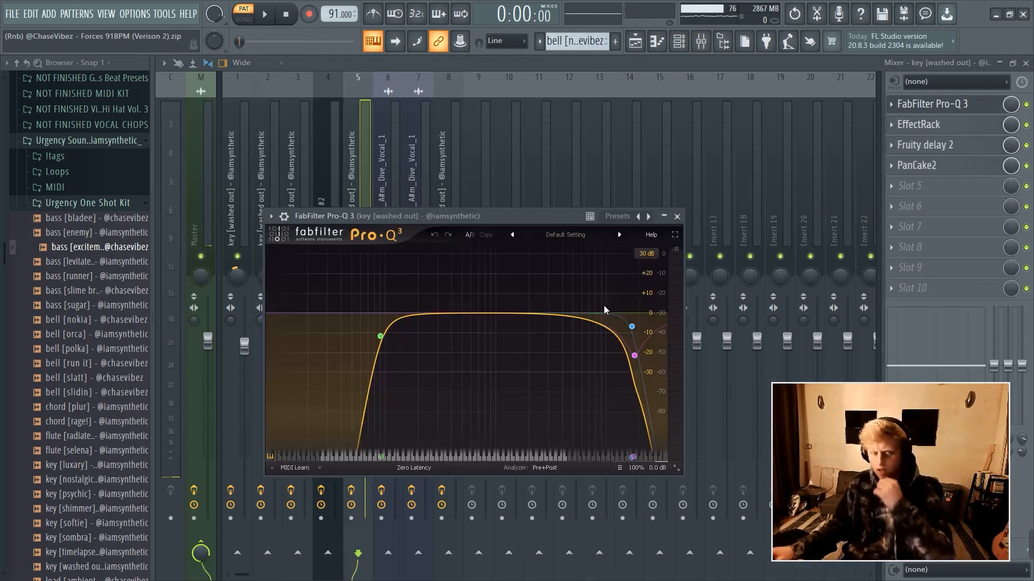
pyautogui.click(964, 129)
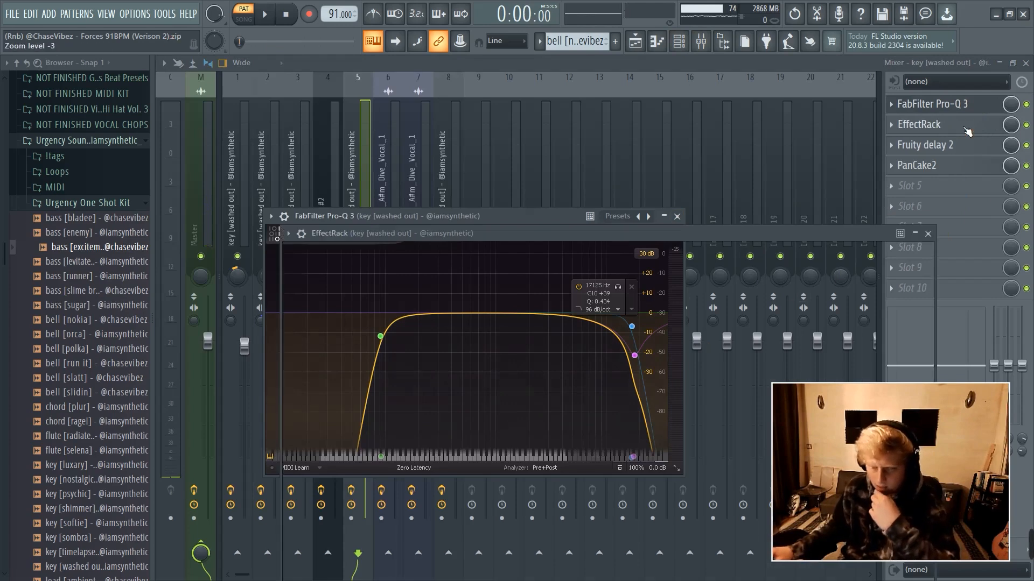
pyautogui.moveTo(463, 231); pyautogui.dragTo(411, 300)
# Look at the option for saving mixer track 2's state as a preset, then reselect mixer track 5
pyautogui.rightClick(274, 189)
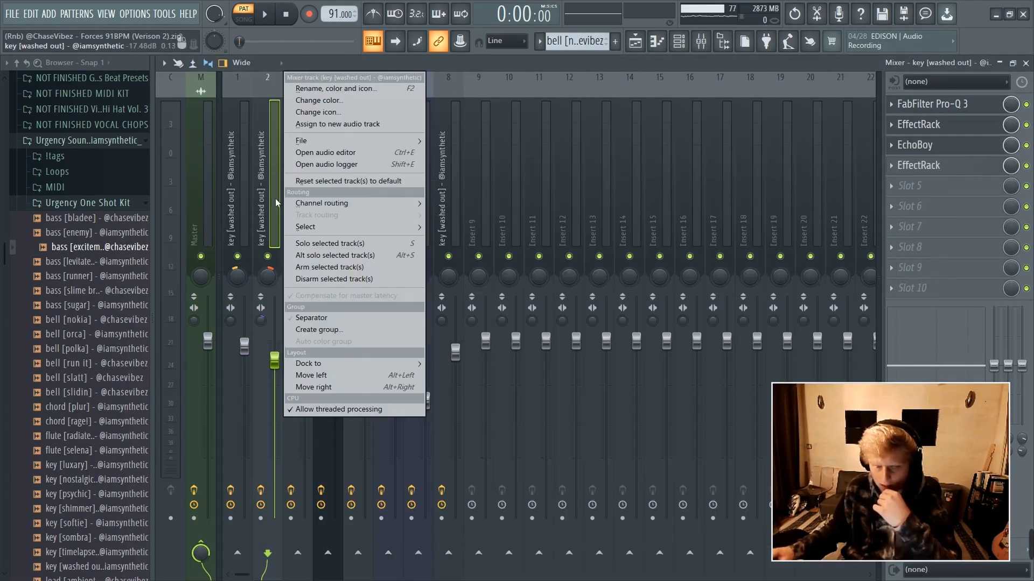
pyautogui.moveTo(304, 141)
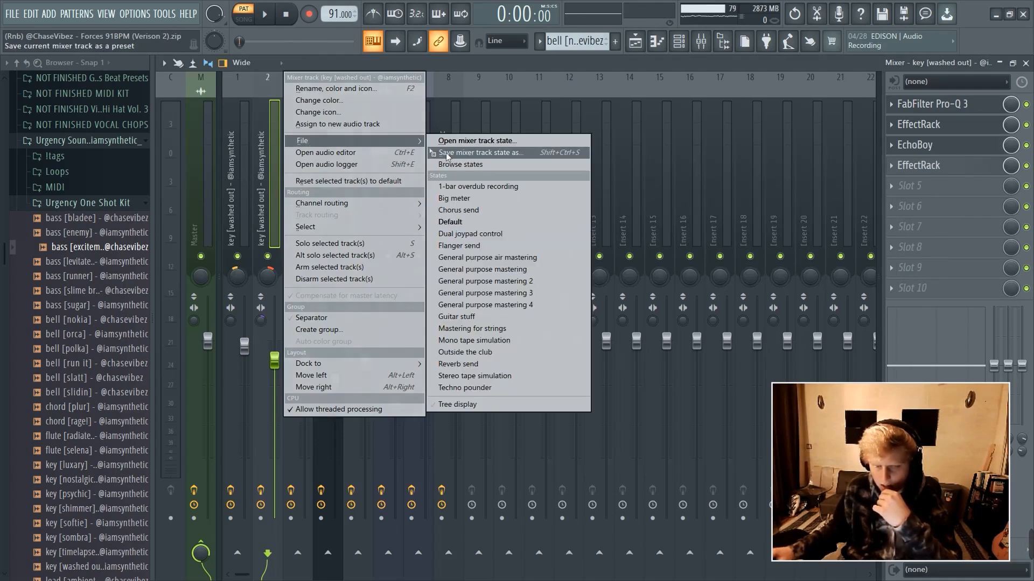
pyautogui.click(456, 112)
pyautogui.click(430, 165)
pyautogui.click(448, 186)
pyautogui.click(359, 194)
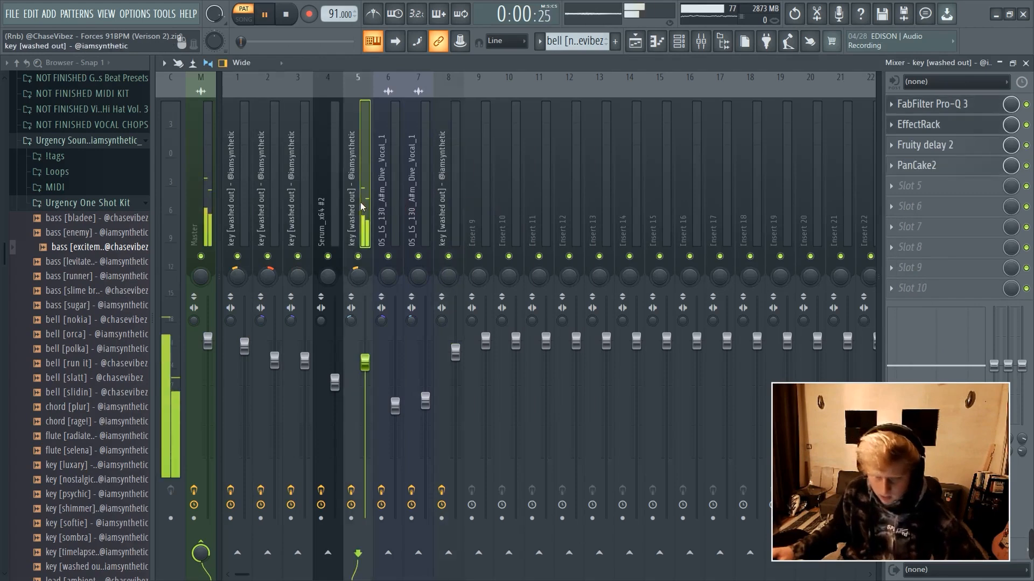
# Examine the Fruity Delay 2 settings and the PanCake2 panning curve on mixer track 5
pyautogui.click(947, 145)
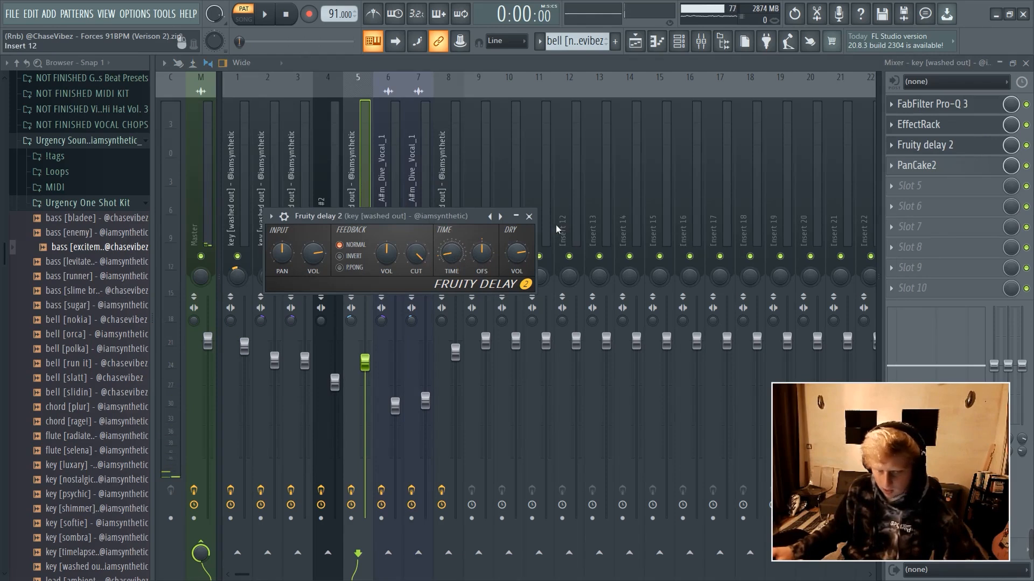
pyautogui.click(530, 216)
pyautogui.click(965, 168)
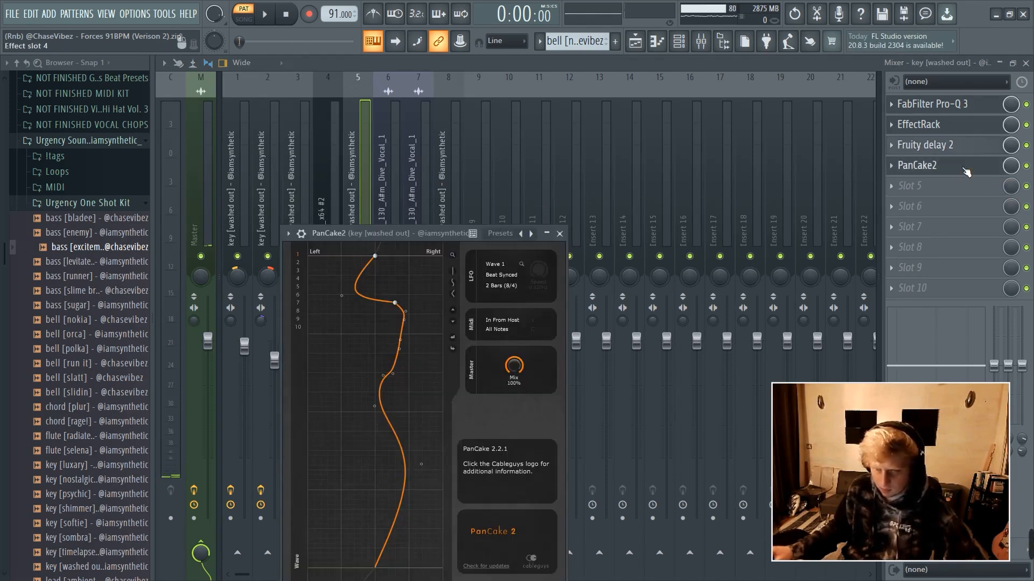
pyautogui.moveTo(439, 231)
pyautogui.mouseDown()
pyautogui.moveTo(444, 154)
pyautogui.moveTo(481, 154)
pyautogui.moveTo(513, 134)
pyautogui.moveTo(496, 143)
pyautogui.mouseUp()
pyautogui.click(429, 226)
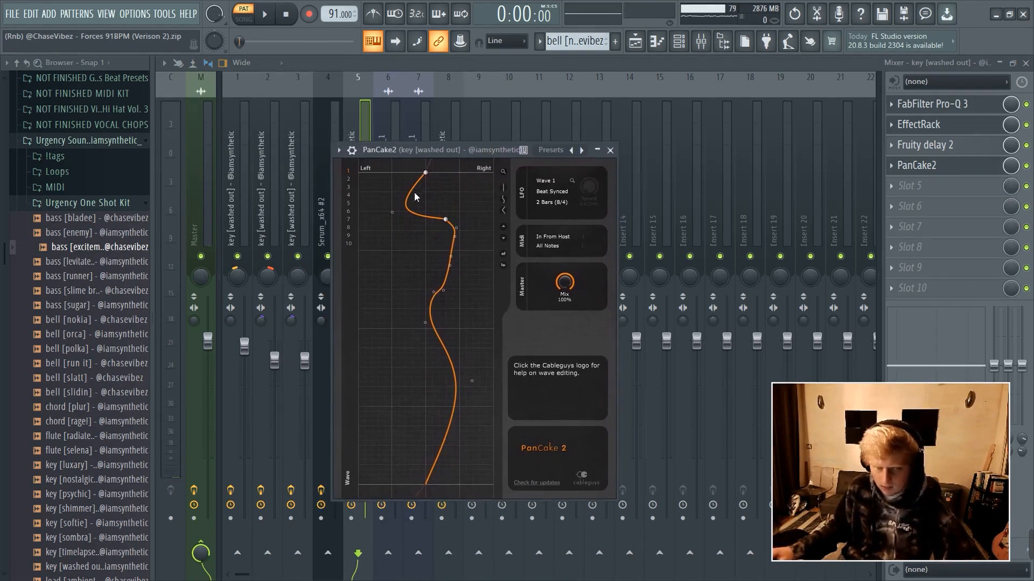
# Play the bell [nokia] pattern while watching its signal in PanCake2, and close the plugin
pyautogui.moveTo(455, 151); pyautogui.dragTo(495, 148)
pyautogui.press('space')
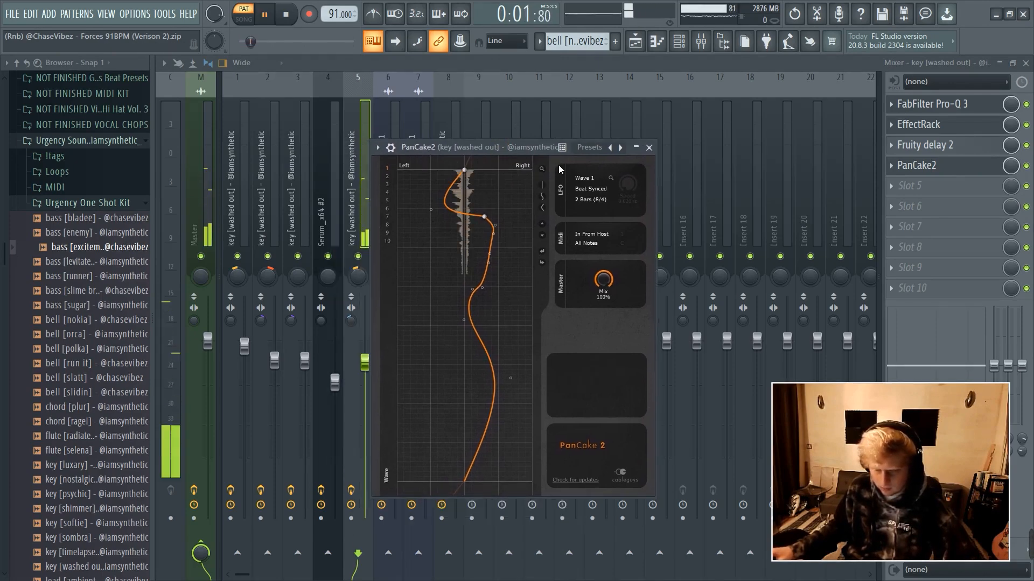
pyautogui.press('space')
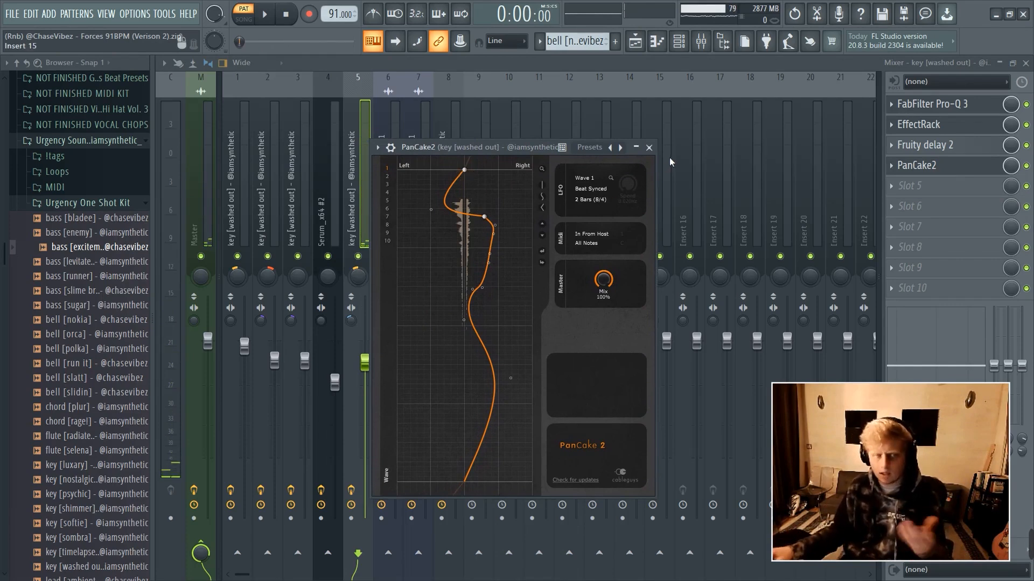
pyautogui.click(649, 147)
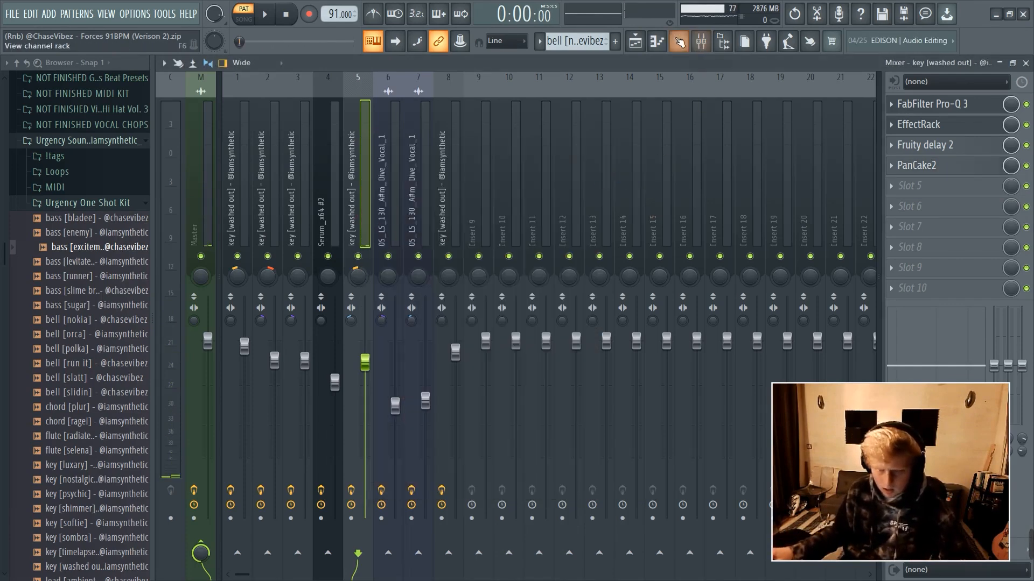
# Open the bell [slatt] pattern from Track 4 of the playlist in the piano roll and play it
pyautogui.click(635, 41)
pyautogui.doubleClick(441, 241)
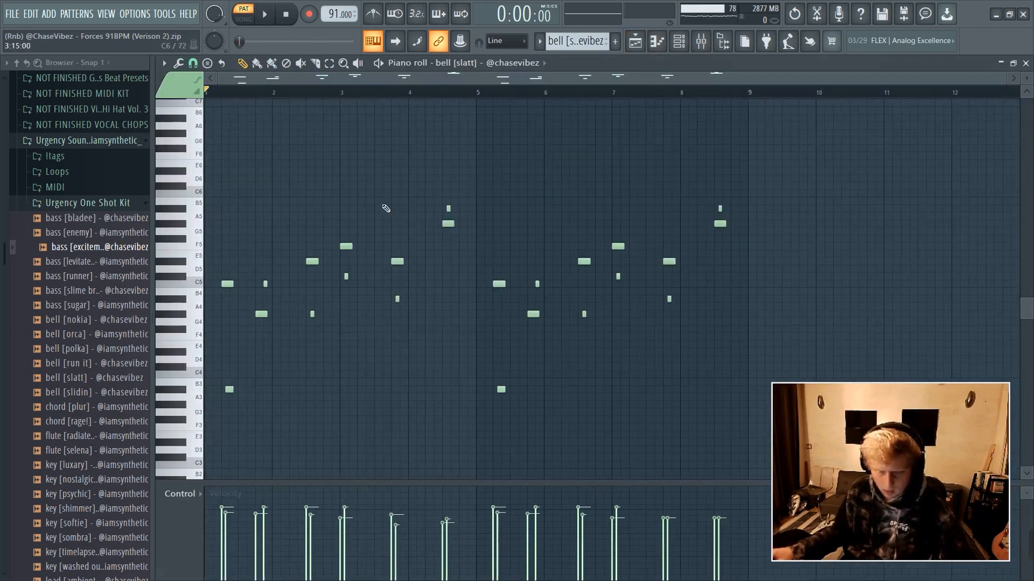
pyautogui.scroll(-2, 294, 136)
pyautogui.scroll(2, 240, 95)
pyautogui.rightClick(255, 186)
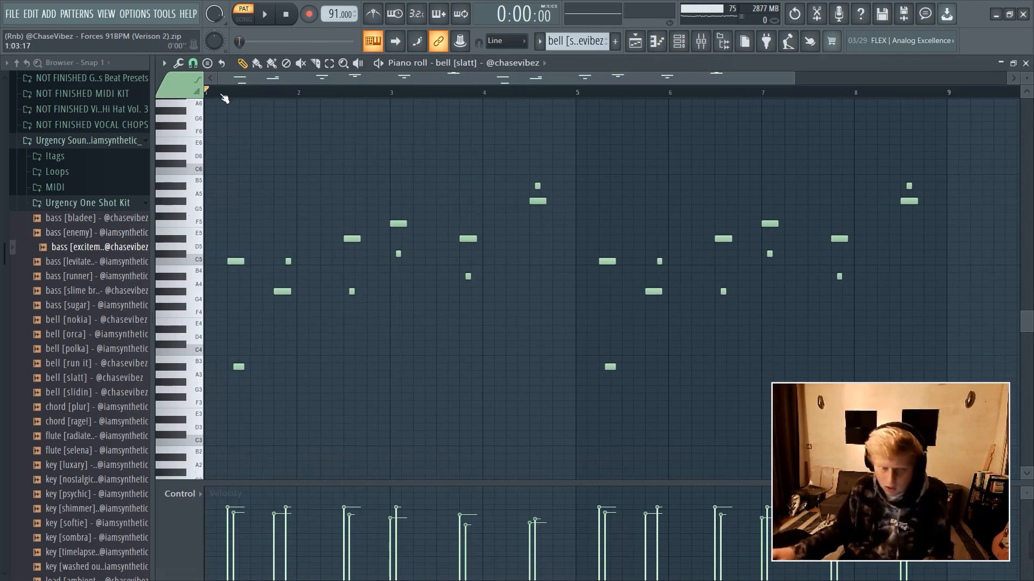
pyautogui.scroll(2, 226, 100)
pyautogui.rightClick(287, 242)
pyautogui.press('space')
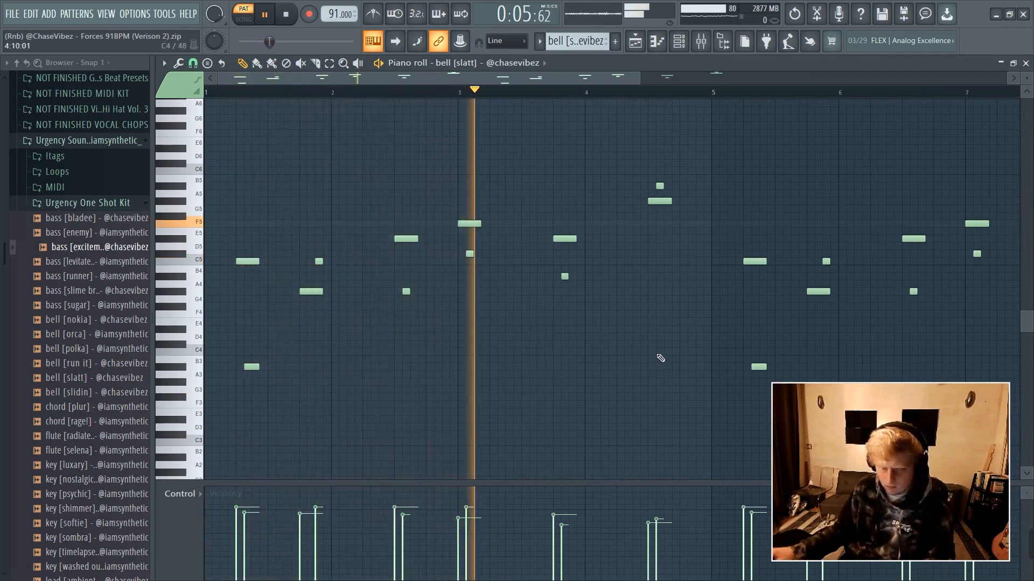
pyautogui.moveTo(605, 78)
pyautogui.mouseDown()
pyautogui.moveTo(718, 117)
pyautogui.moveTo(589, 74)
pyautogui.mouseUp()
pyautogui.press('space')
pyautogui.scroll(-2, 628, 88)
# Examine the FabFilter Pro-Q 3 filter curve on mixer track 3
pyautogui.click(700, 41)
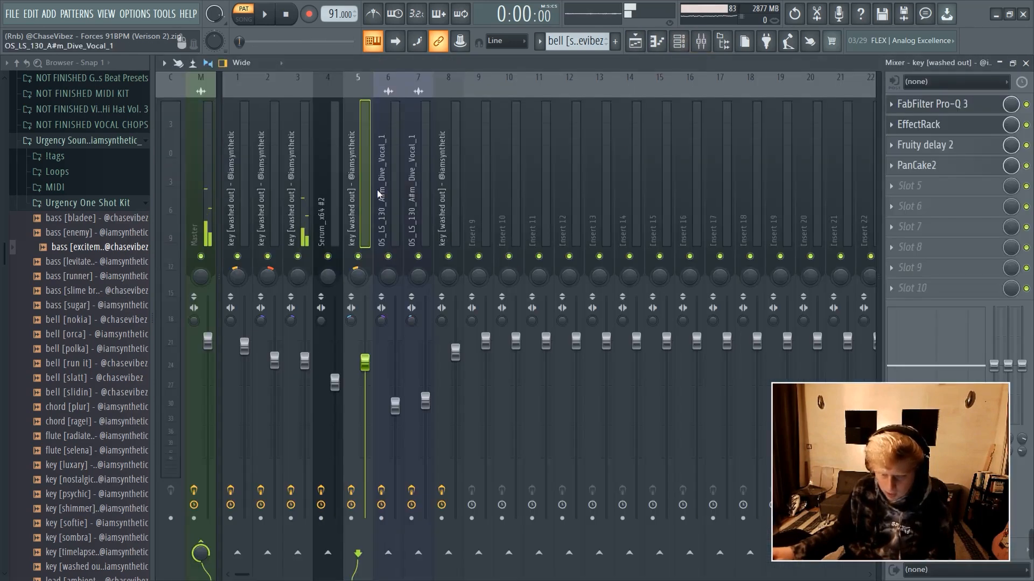
pyautogui.click(301, 216)
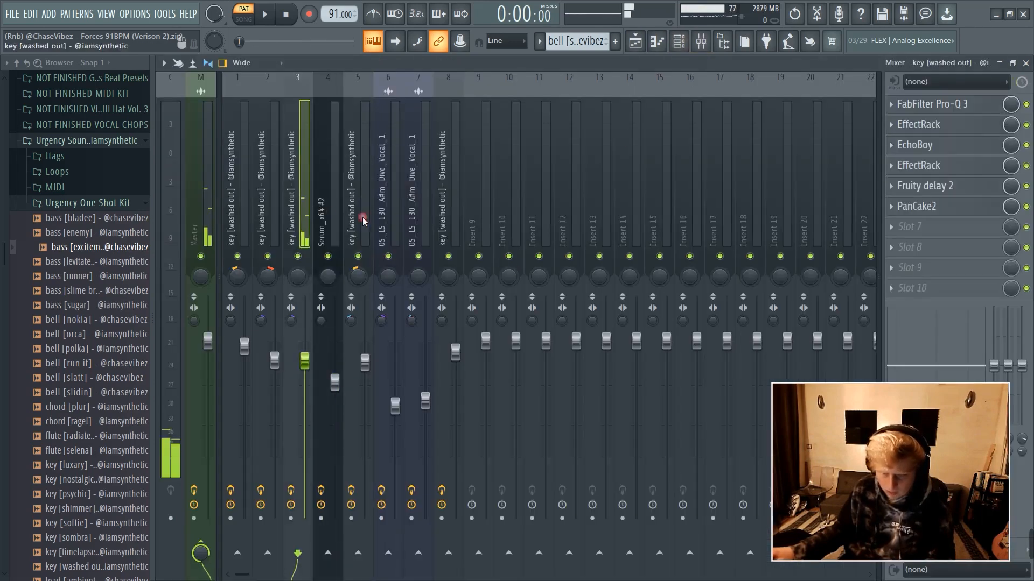
pyautogui.click(972, 105)
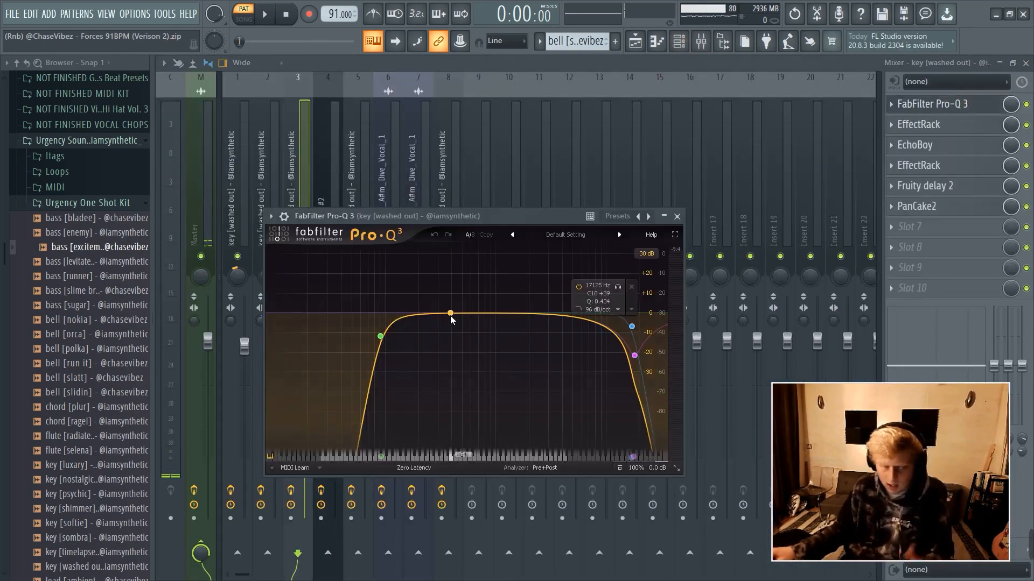
pyautogui.moveTo(449, 316); pyautogui.dragTo(452, 313)
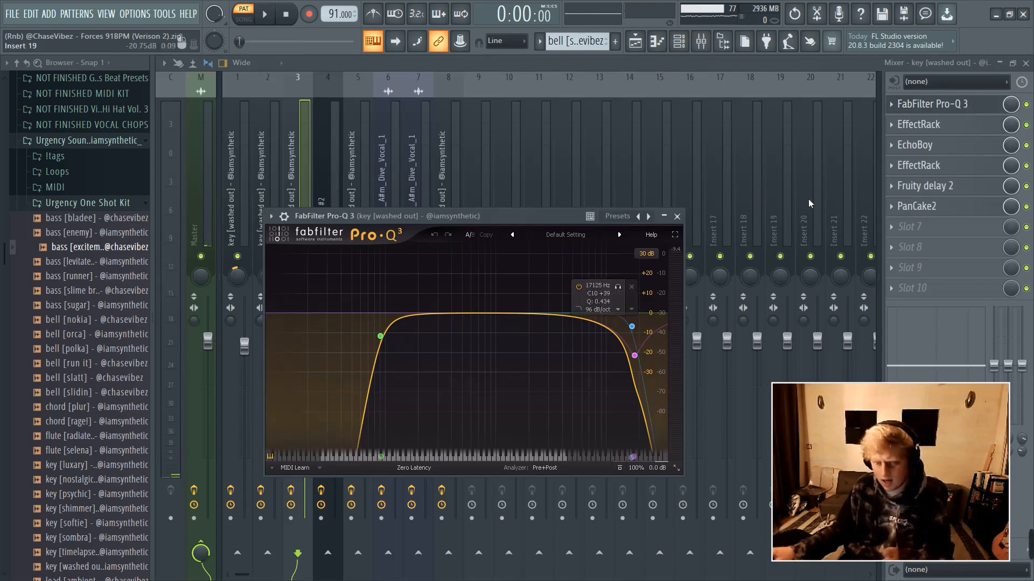
# Examine the EffectRack, EchoBoy and second EffectRack settings on mixer track 3
pyautogui.click(932, 128)
pyautogui.moveTo(580, 238); pyautogui.dragTo(418, 120)
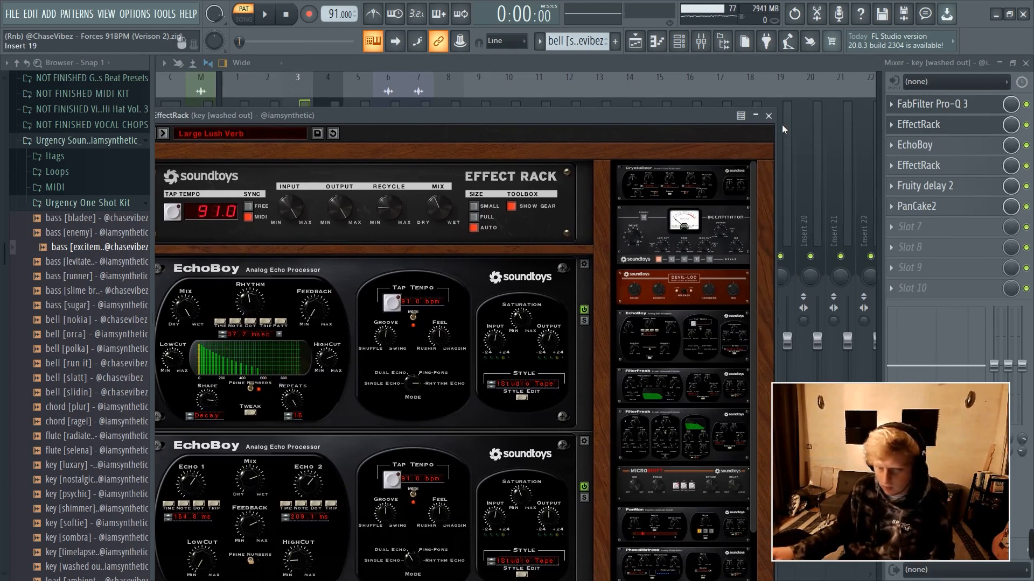
pyautogui.click(768, 115)
pyautogui.click(921, 145)
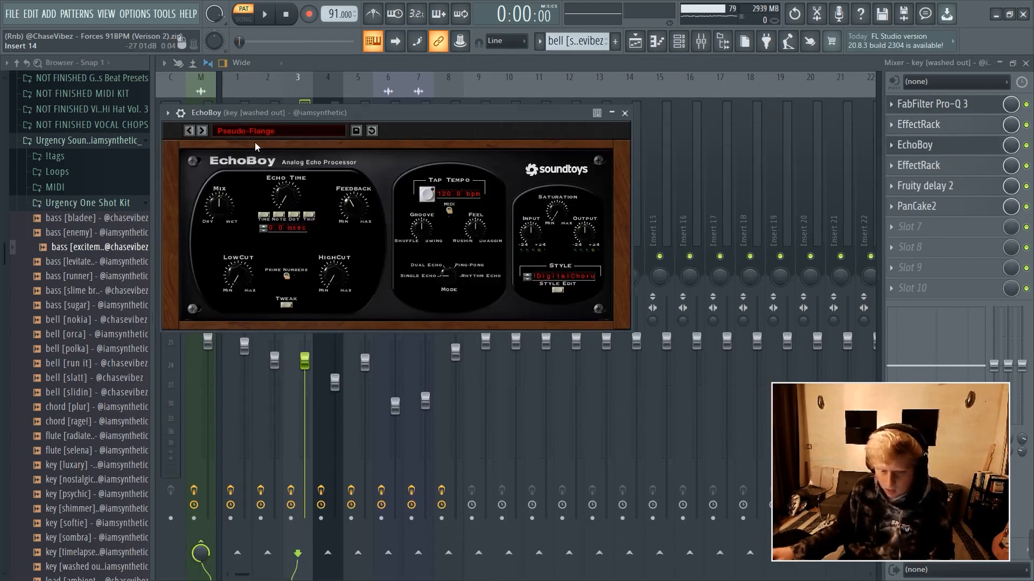
pyautogui.click(949, 171)
pyautogui.moveTo(305, 130); pyautogui.dragTo(304, 106)
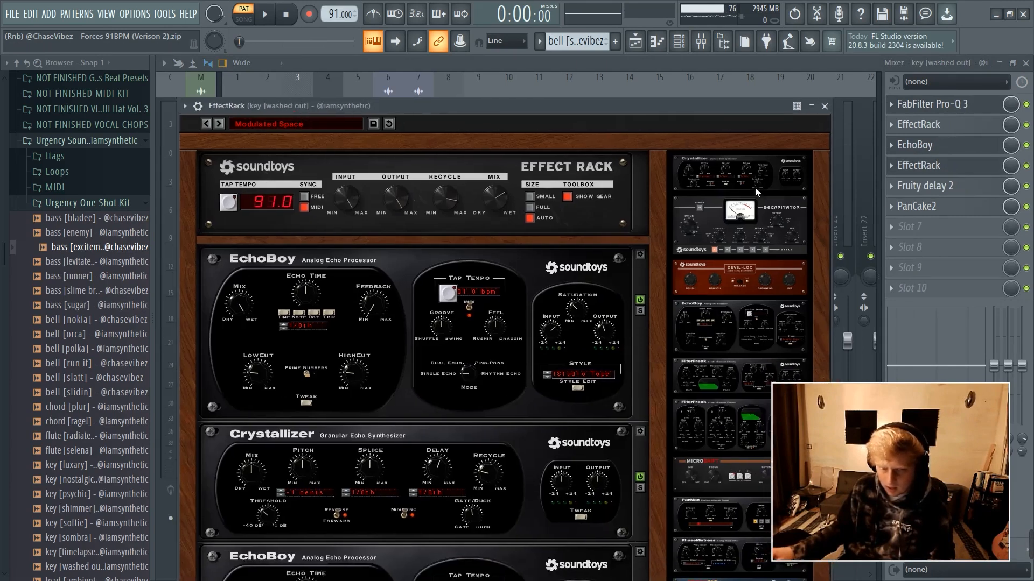
# Examine the Fruity Delay 2 settings and the PanCake2 panning curve on mixer track 3
pyautogui.click(971, 191)
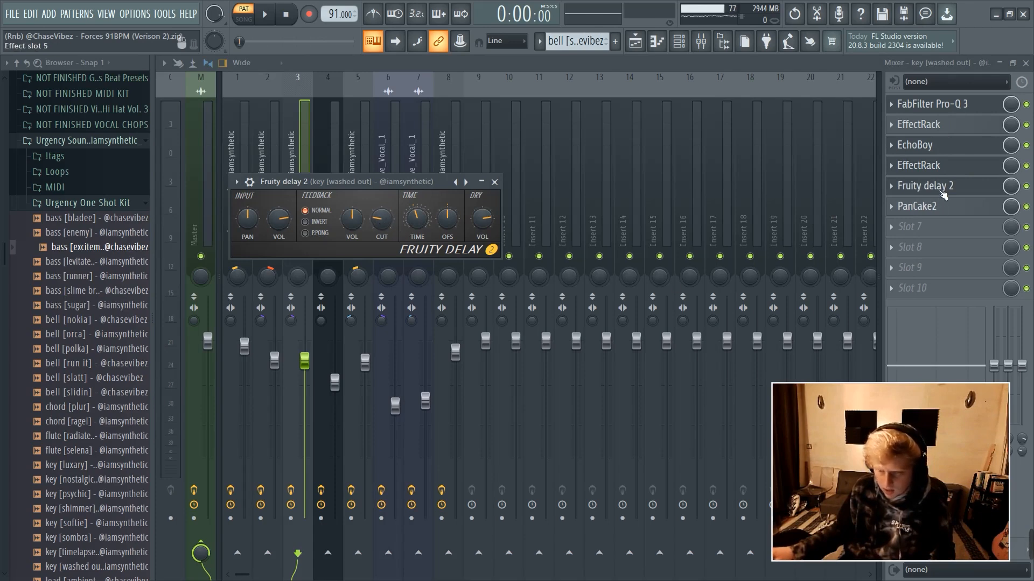
pyautogui.click(969, 209)
pyautogui.moveTo(361, 199); pyautogui.dragTo(468, 150)
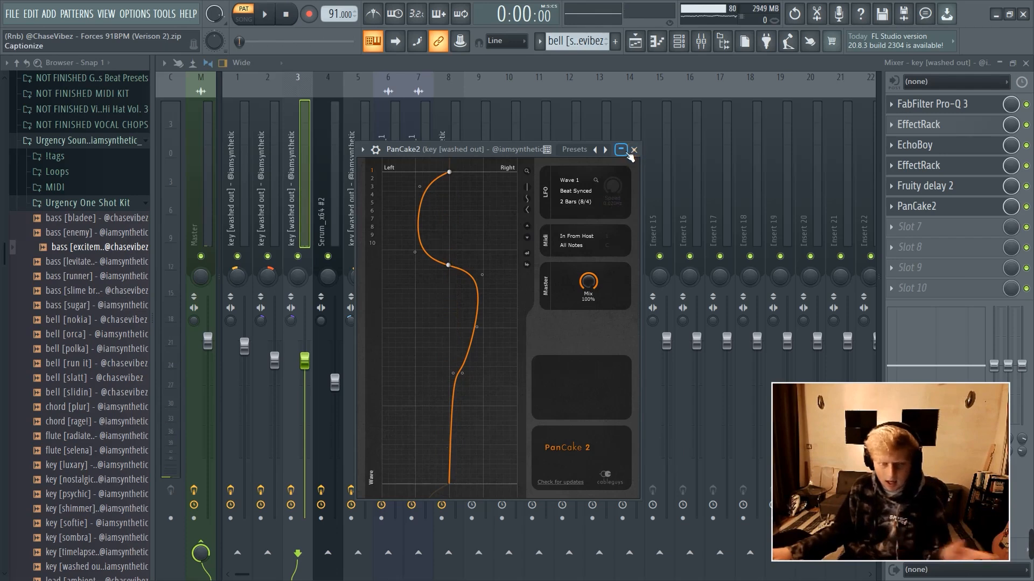
pyautogui.click(633, 150)
# Open the Serum_x64 #2 pattern from Track 5 of the playlist in the piano roll and play it
pyautogui.press('F5')
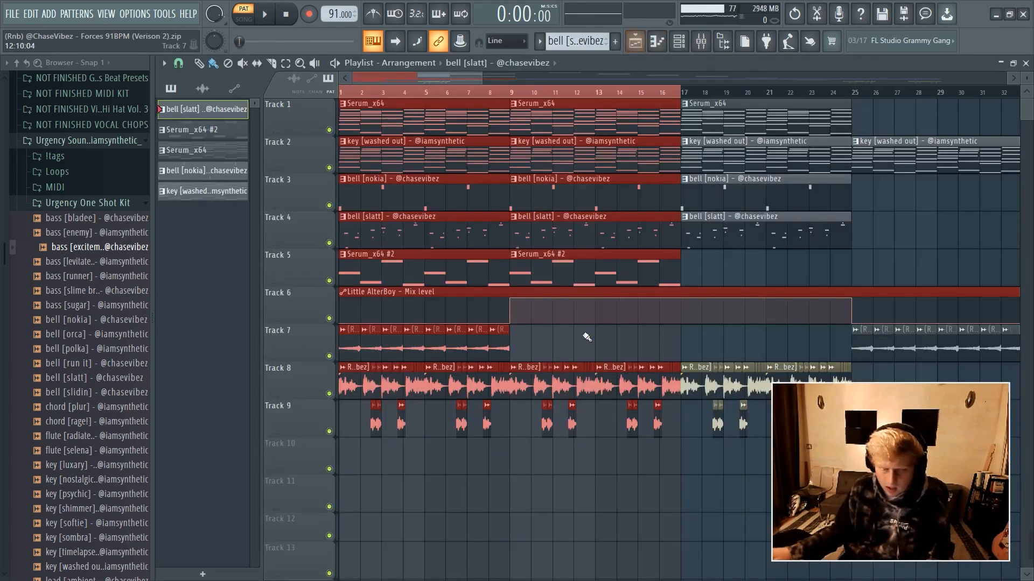
pyautogui.doubleClick(443, 274)
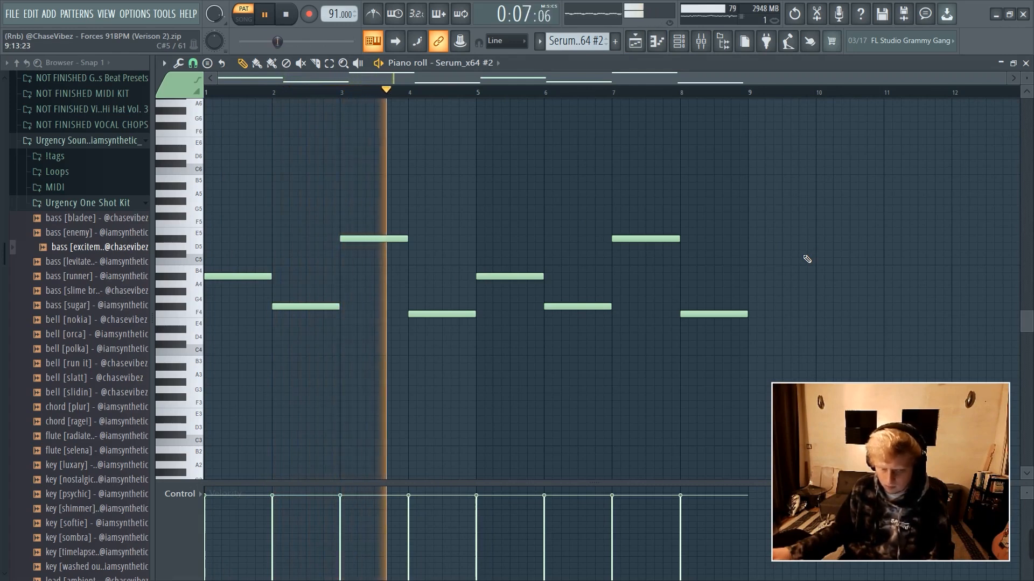
pyautogui.click(640, 43)
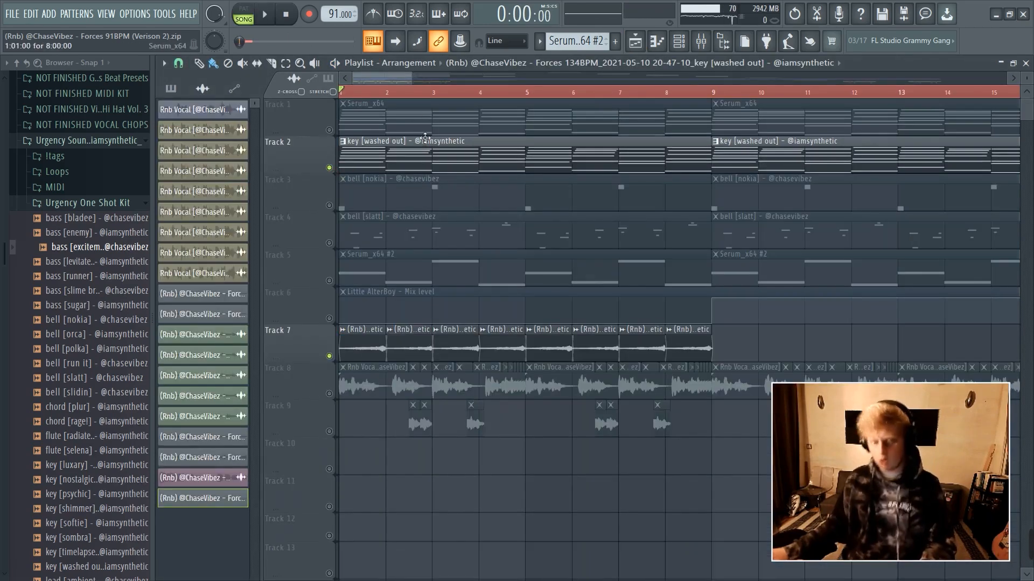
# Play the audio clips on Track 7 of the playlist with every other track muted
pyautogui.click(411, 368)
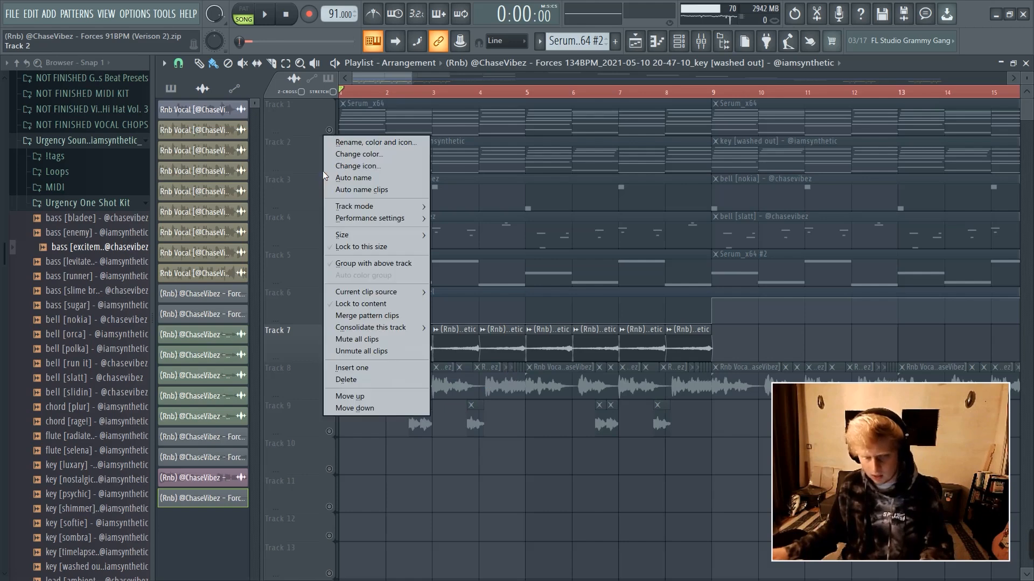
pyautogui.press('space')
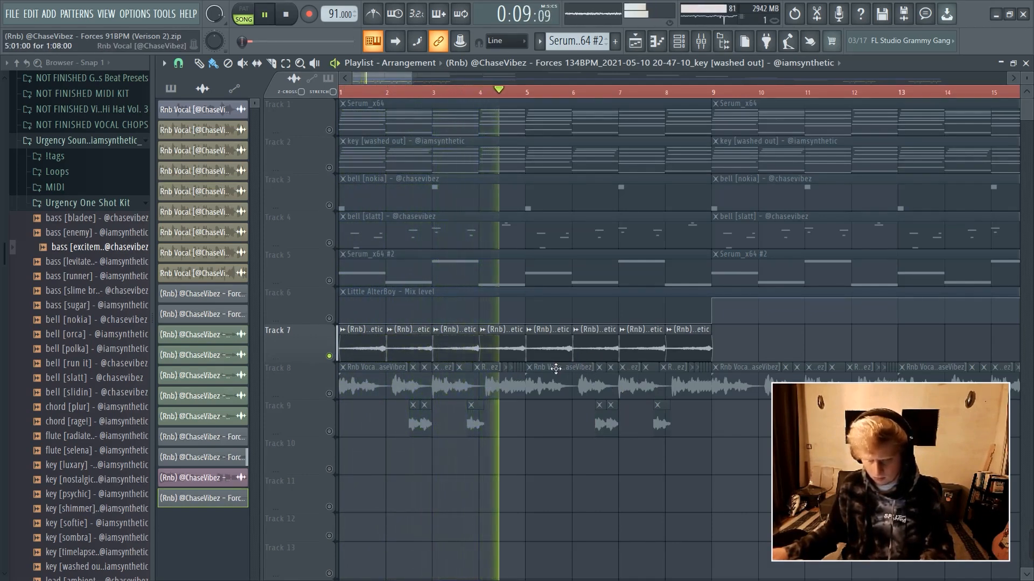
pyautogui.press('space')
# Solo Track 2 in the playlist and arm mixer track 3 for recording its audio
pyautogui.rightClick(330, 167)
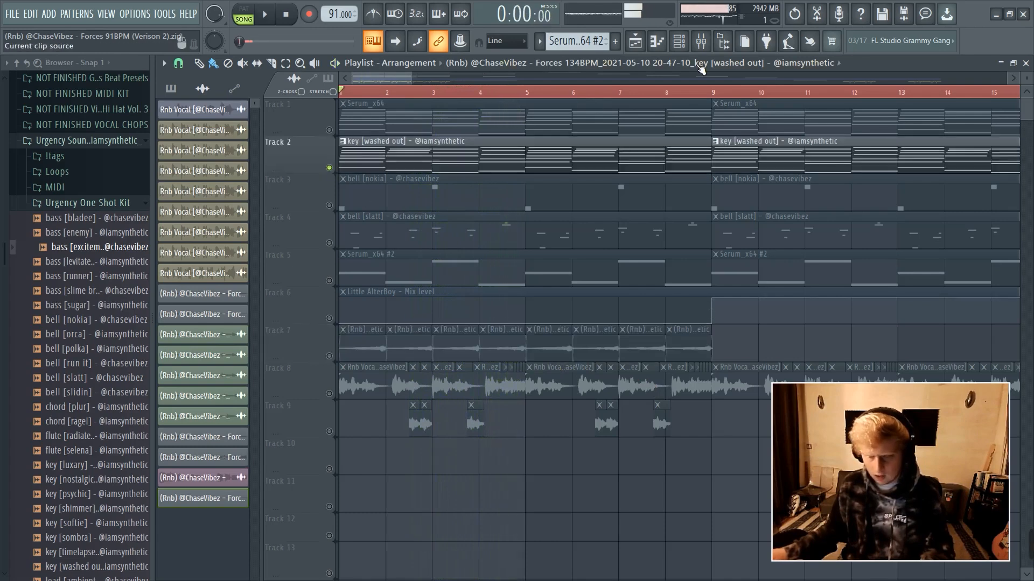
pyautogui.click(705, 44)
pyautogui.click(307, 209)
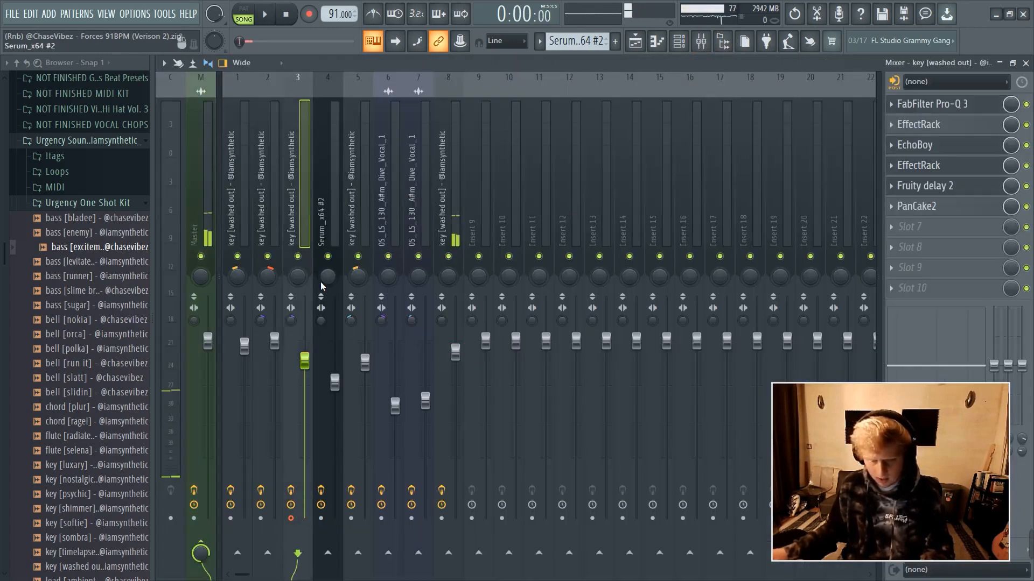
pyautogui.click(291, 519)
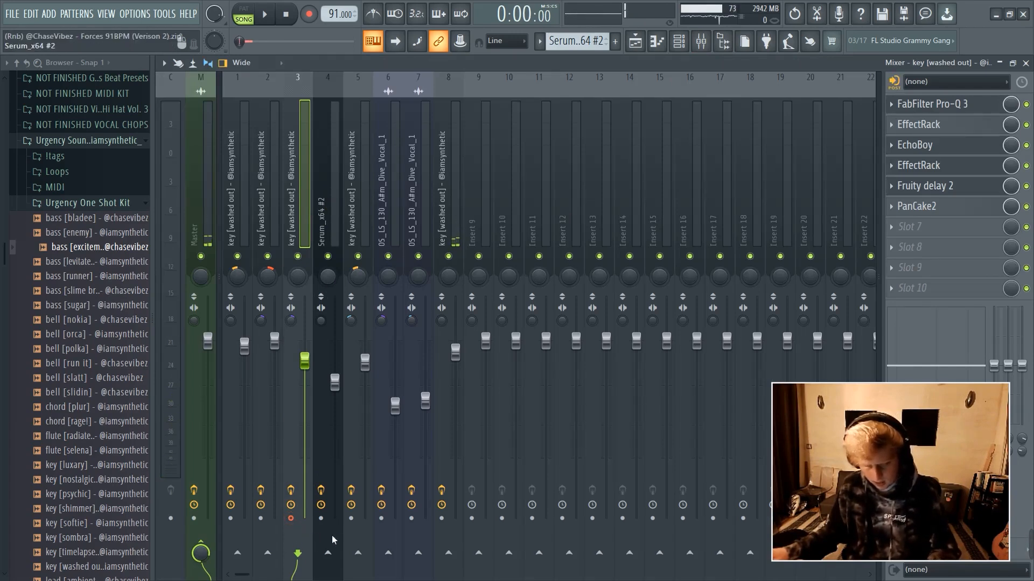
pyautogui.hotkey('alt', 'r')
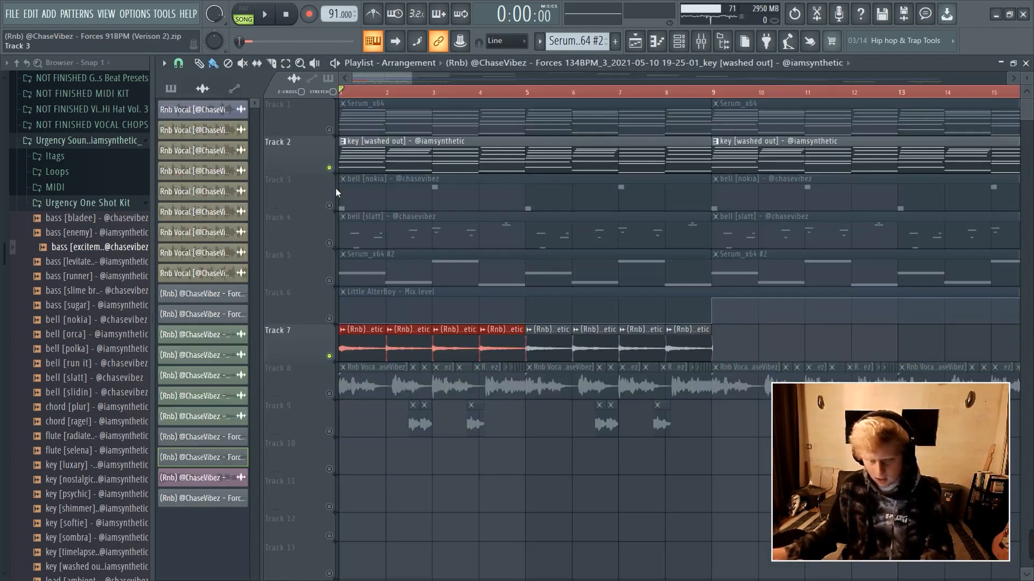
# Mute Track 2 and play the replaced audio clips on Track 7 alone
pyautogui.click(329, 167)
pyautogui.press('space')
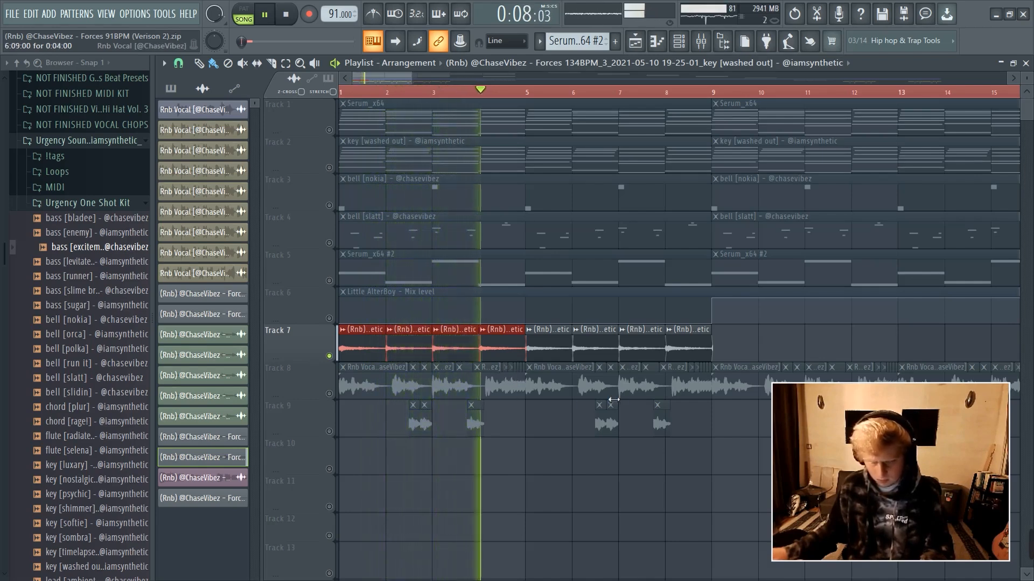
pyautogui.press('space')
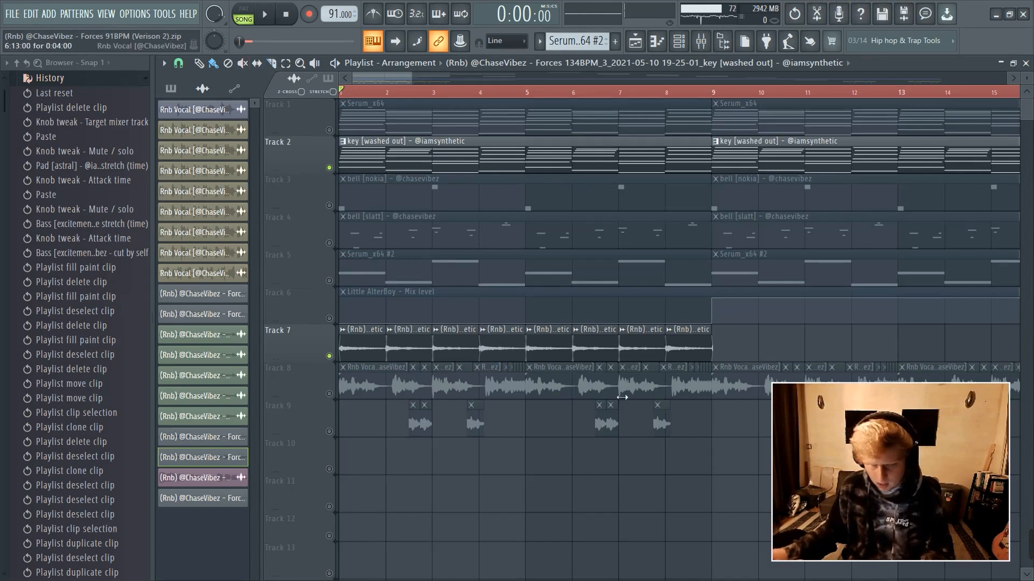
# Rearrange the first four Track 7 audio clips by moving them onto Tracks 10 and 11 and back into bars 1 to 4
pyautogui.moveTo(511, 346); pyautogui.dragTo(506, 420)
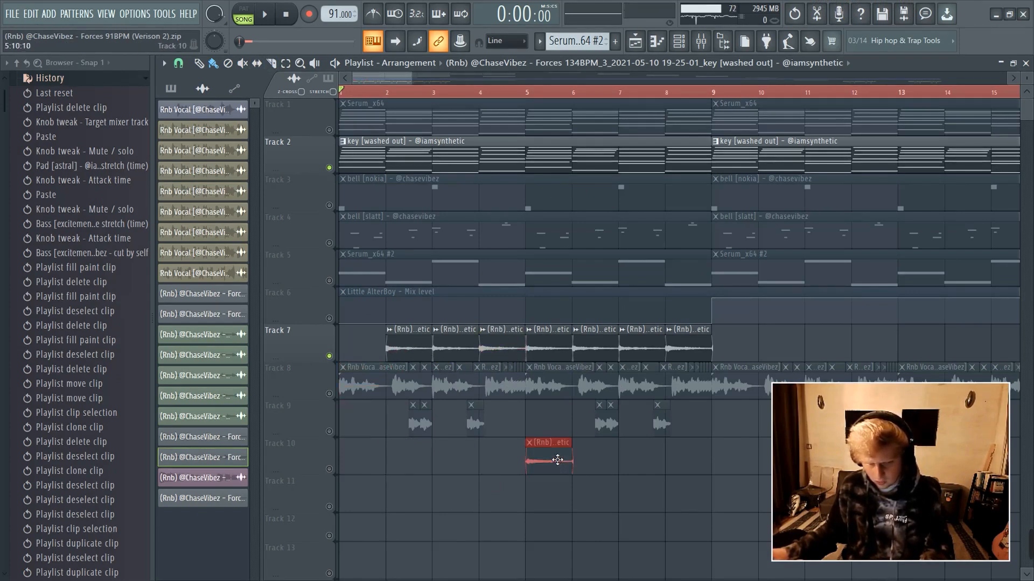
pyautogui.moveTo(504, 349); pyautogui.dragTo(315, 473)
pyautogui.moveTo(459, 347); pyautogui.dragTo(413, 460)
pyautogui.moveTo(409, 347); pyautogui.dragTo(376, 506)
pyautogui.click(365, 475)
pyautogui.moveTo(459, 473); pyautogui.dragTo(424, 503)
pyautogui.moveTo(414, 458); pyautogui.dragTo(463, 504)
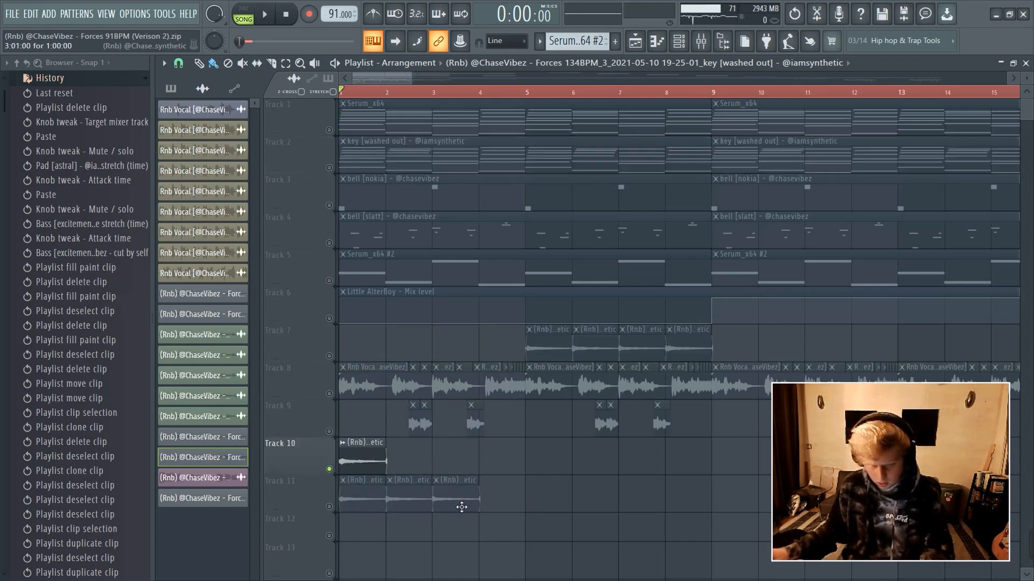
pyautogui.moveTo(375, 472); pyautogui.dragTo(341, 352)
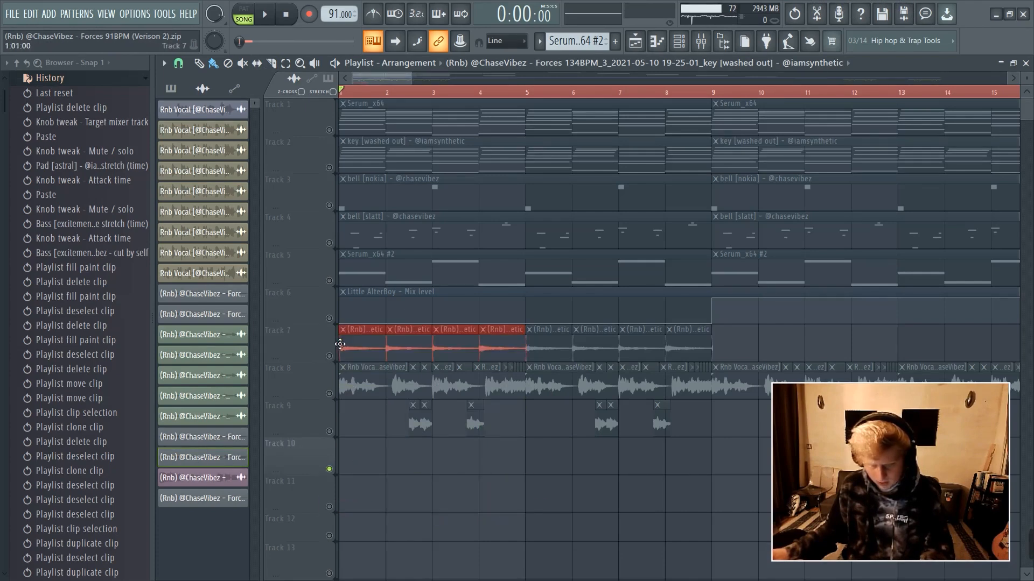
# Solo Track 2, switch the solo back to Track 7, and briefly play the Track 7 clips
pyautogui.rightClick(329, 167)
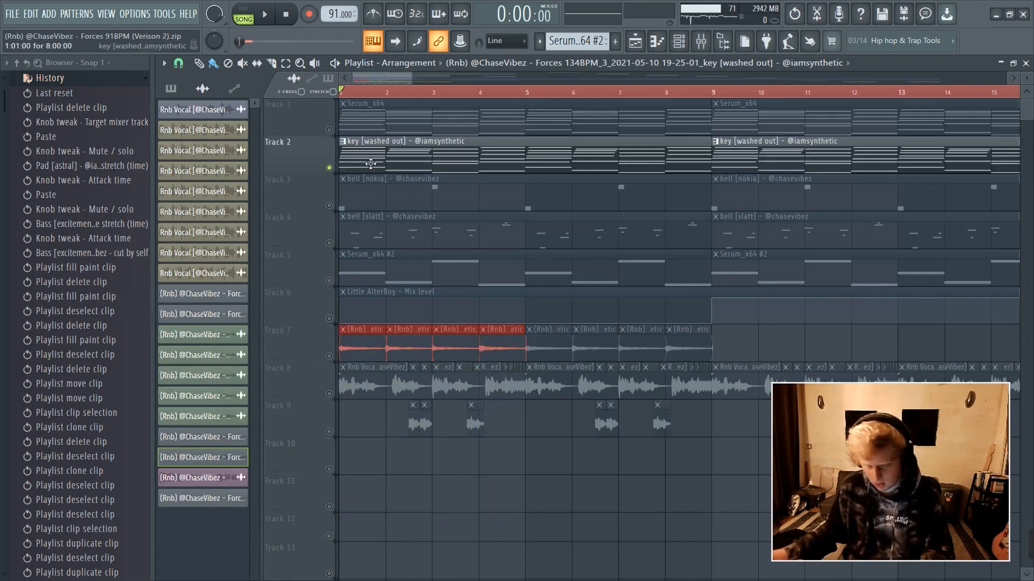
pyautogui.rightClick(329, 356)
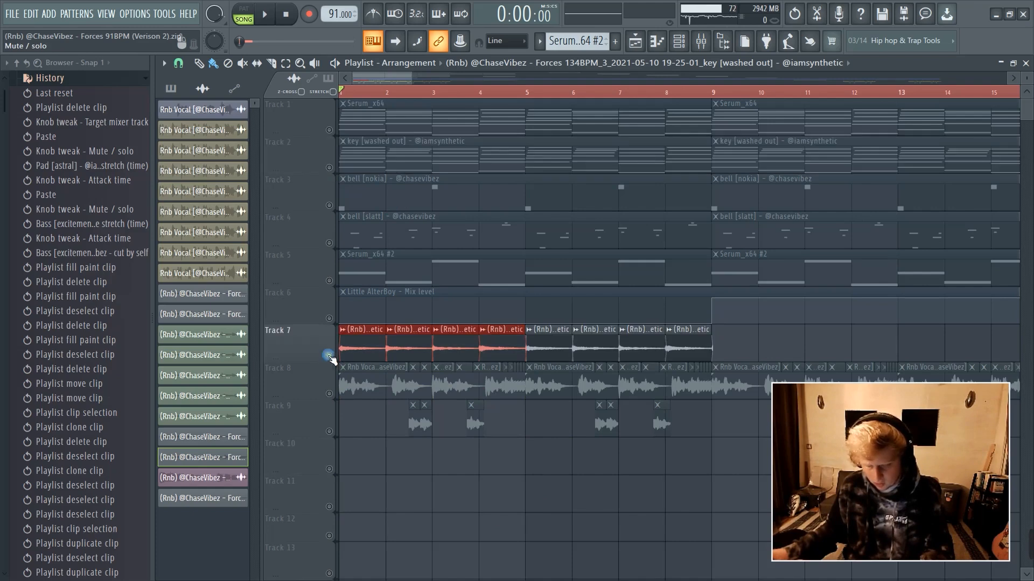
pyautogui.press('space')
pyautogui.press('space')
pyautogui.moveTo(492, 484); pyautogui.dragTo(541, 483)
pyautogui.rightClick(539, 482)
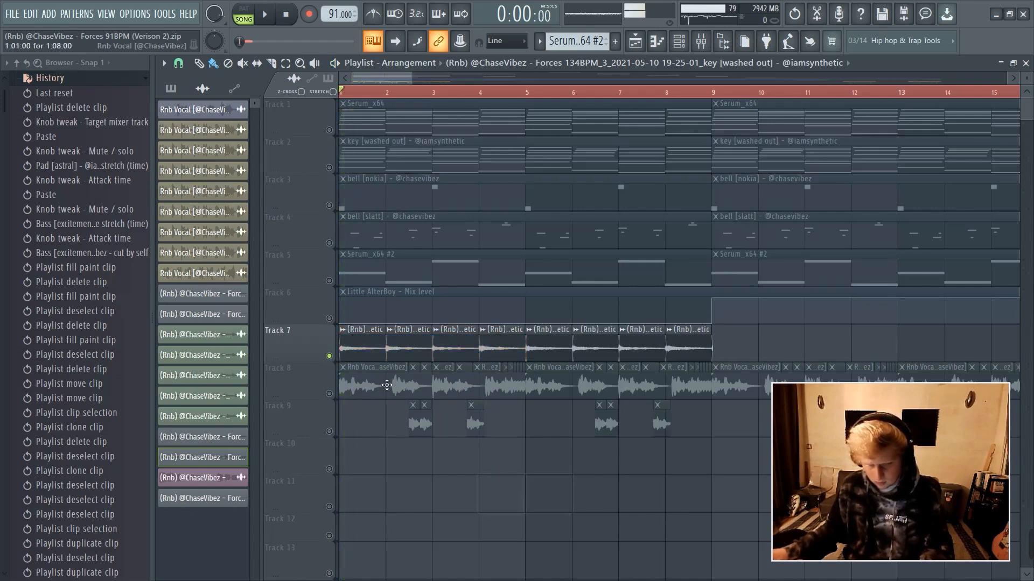
# Reverse the audio clips on Track 7 and play them alone and together with Track 2
pyautogui.doubleClick(354, 354)
pyautogui.press('Escape')
pyautogui.press('space')
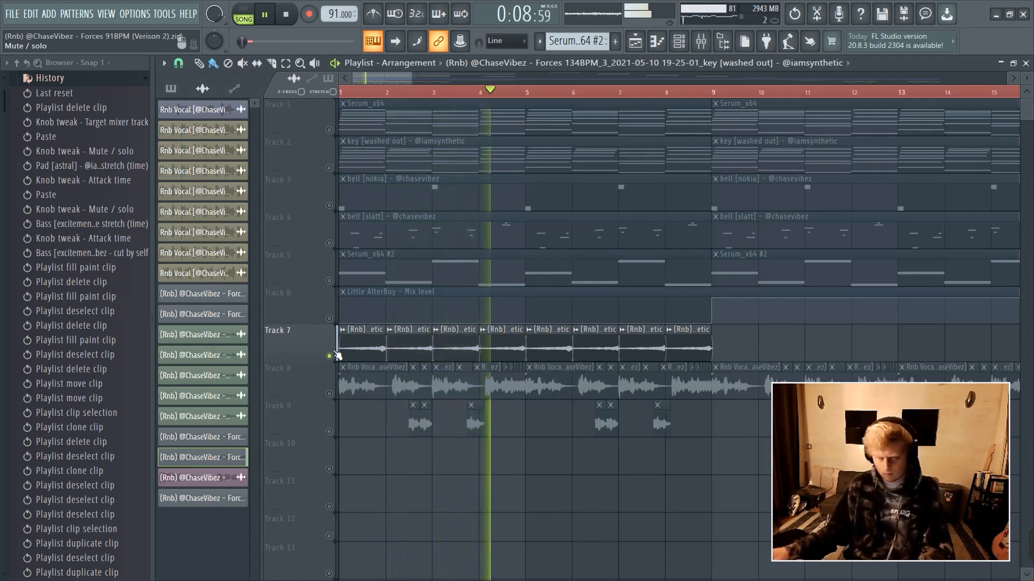
pyautogui.press('space')
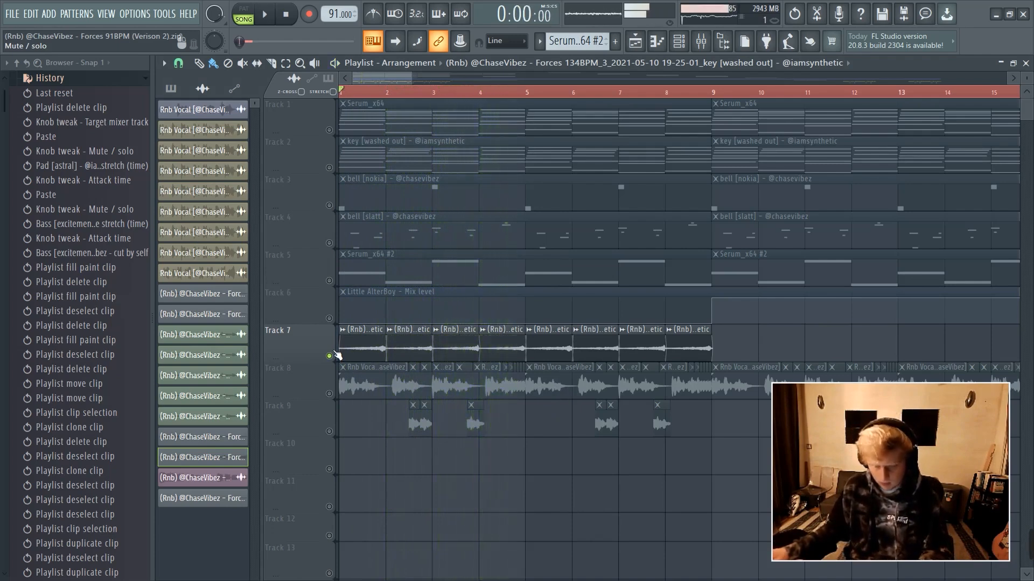
pyautogui.click(330, 168)
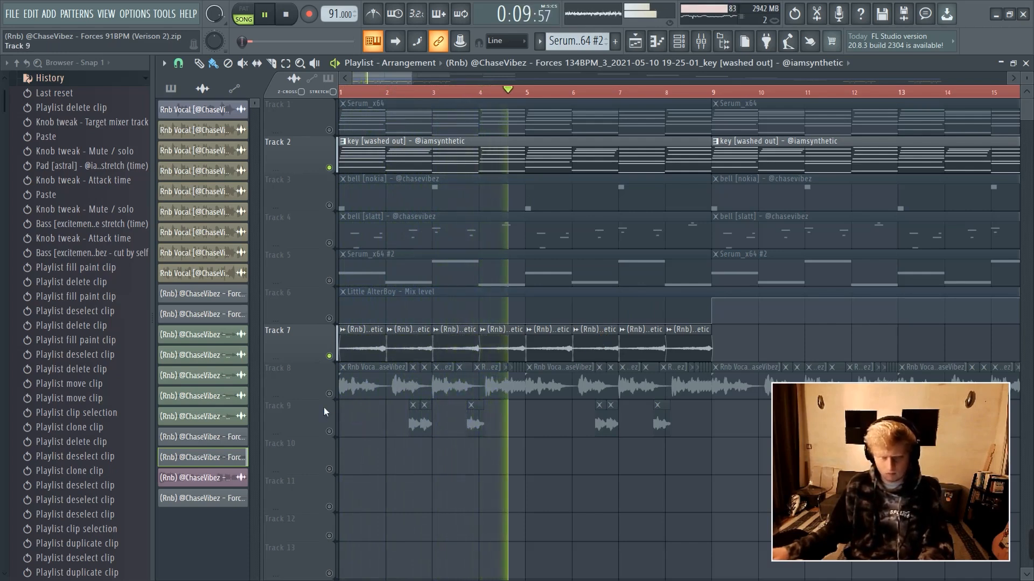
pyautogui.press('space')
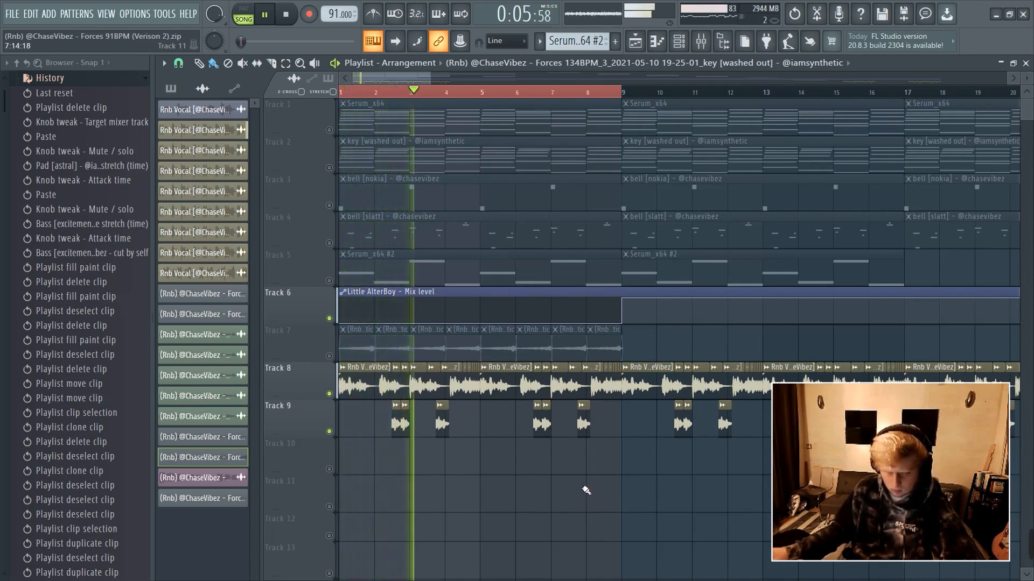
# Play the vocal chops on Tracks 8 and 9 with the melodic tracks muted
pyautogui.scroll(3, 445, 93)
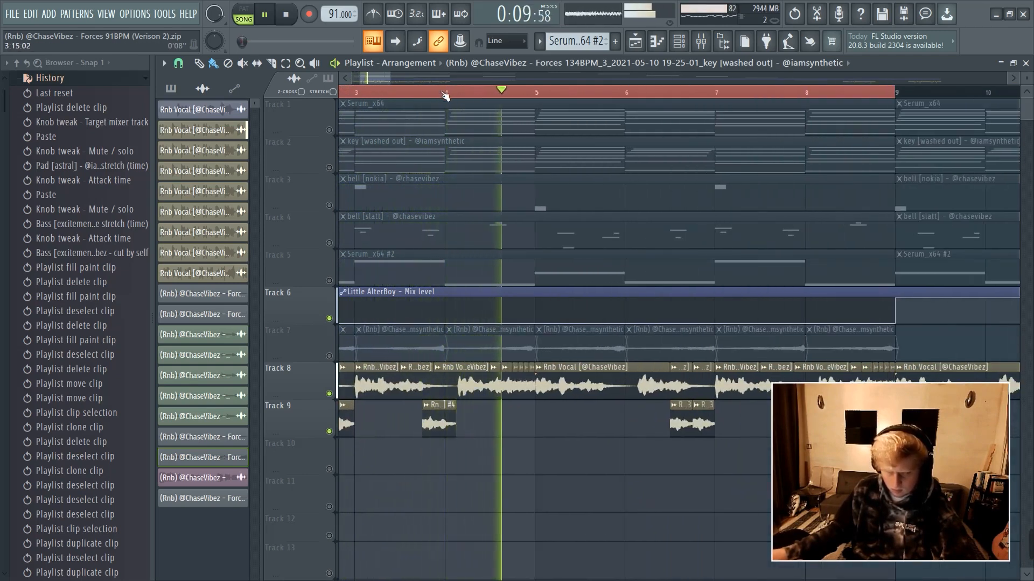
pyautogui.press('space')
pyautogui.scroll(-3, 445, 93)
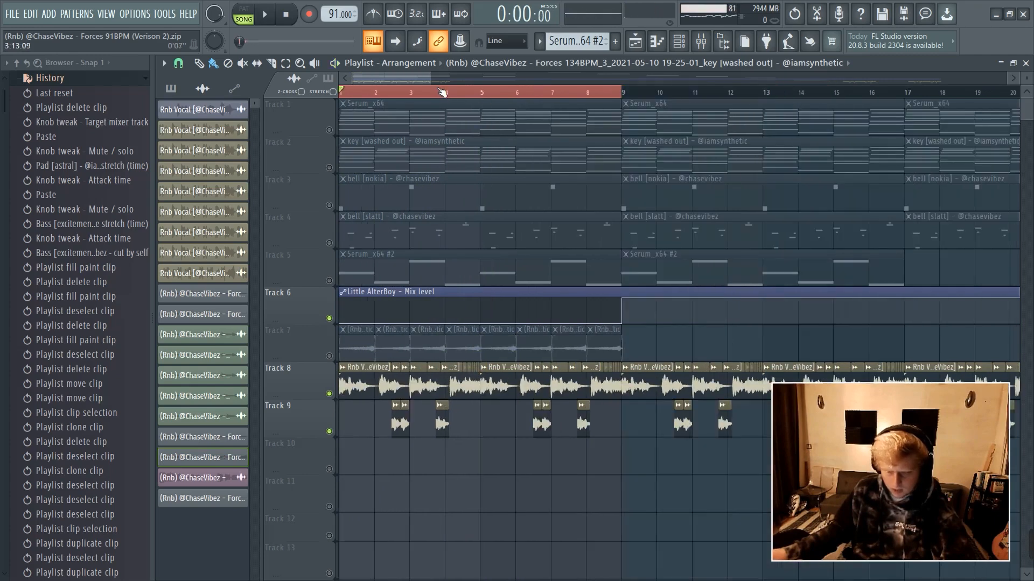
# Select the short vocal slices just before bar 5 on Track 8 and play the vocals from bar 4
pyautogui.scroll(6, 441, 93)
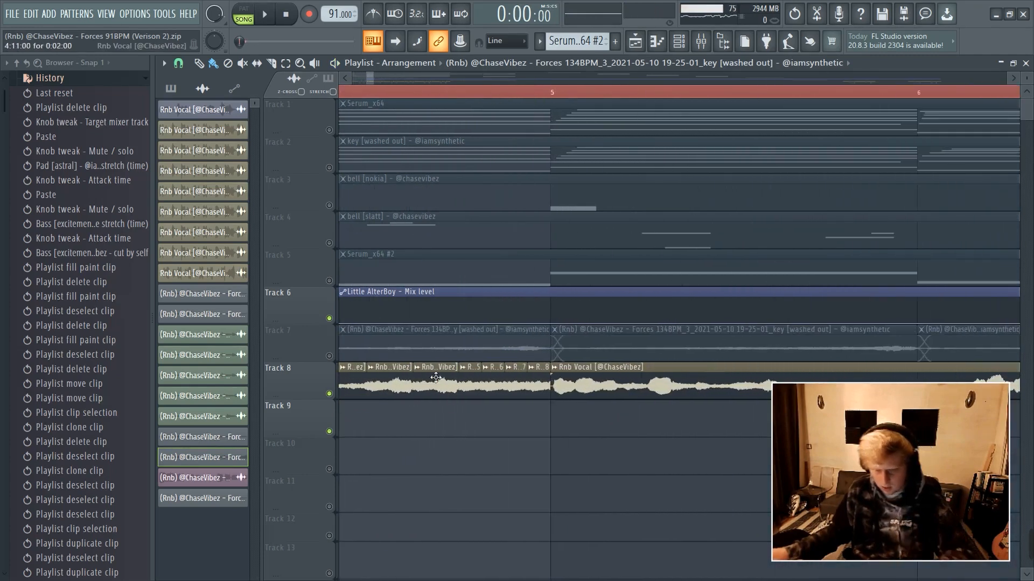
pyautogui.moveTo(474, 361); pyautogui.dragTo(545, 408)
pyautogui.scroll(-3, 457, 94)
pyautogui.click(458, 92)
pyautogui.press('space')
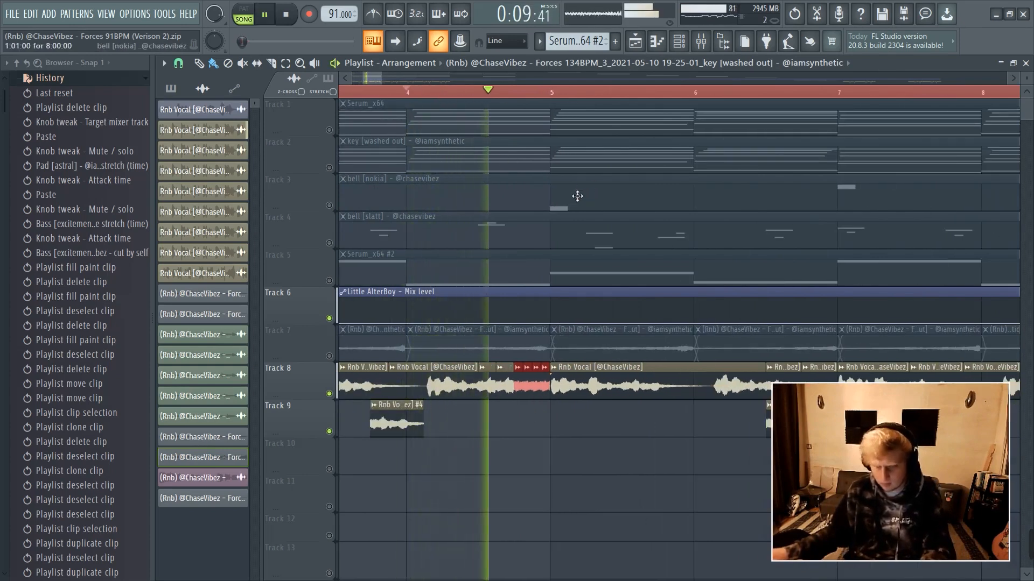
pyautogui.press('space')
# Select the second vocal slice of bar 3 on Track 8 and the layered Track 9 clip, and play from bar 3
pyautogui.scroll(2, 473, 97)
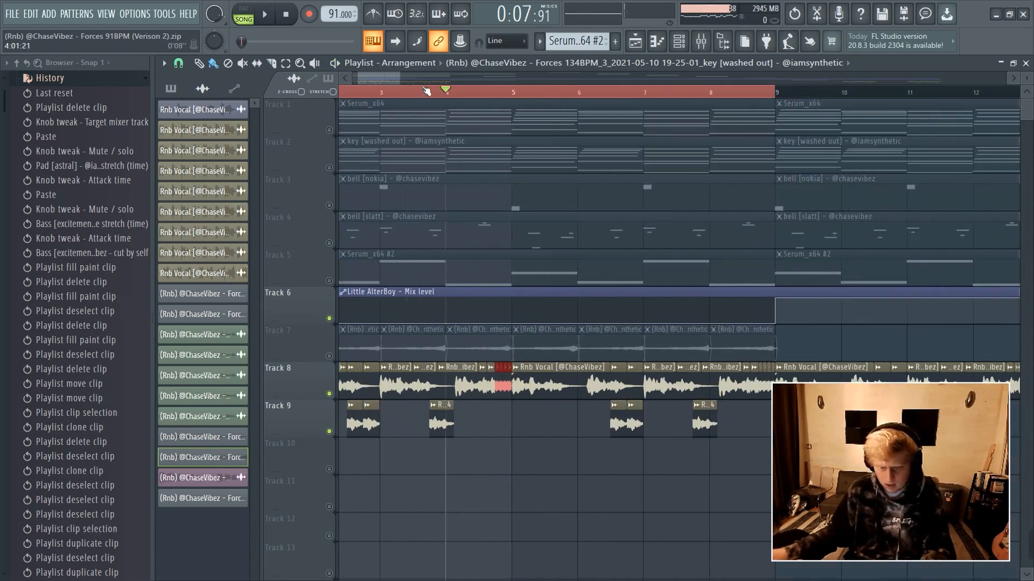
pyautogui.scroll(-4, 402, 86)
pyautogui.click(379, 92)
pyautogui.keyDown('ctrl'); pyautogui.click(417, 389); pyautogui.keyUp('ctrl')
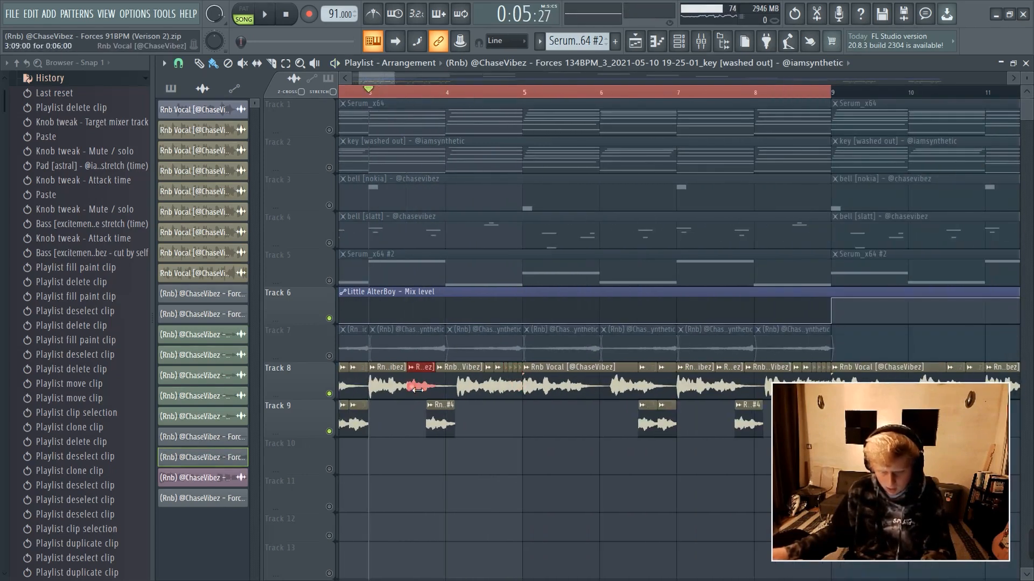
pyautogui.doubleClick(448, 430)
pyautogui.click(396, 92)
pyautogui.press('space')
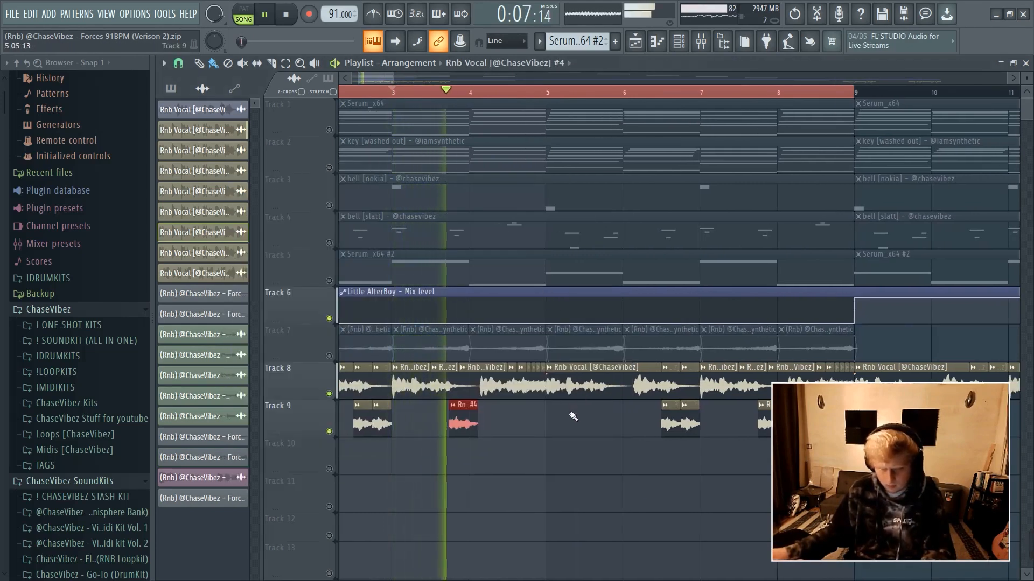
pyautogui.press('space')
# Select the mid-bar 2 vocal slice on Track 8 and inspect the channel settings of the Track 9 clip below it
pyautogui.scroll(-4, 381, 93)
pyautogui.scroll(7, 371, 93)
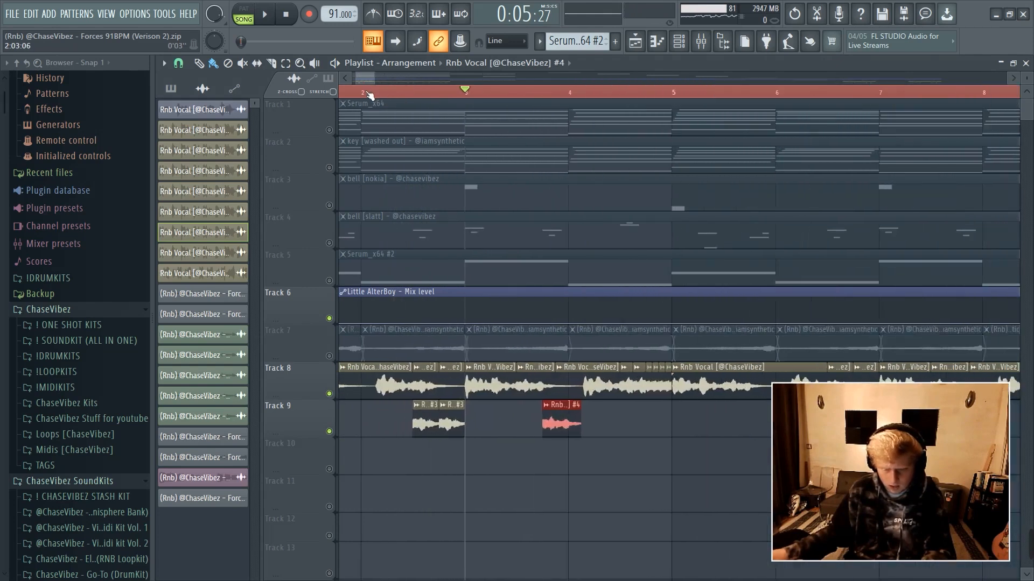
pyautogui.click(466, 394)
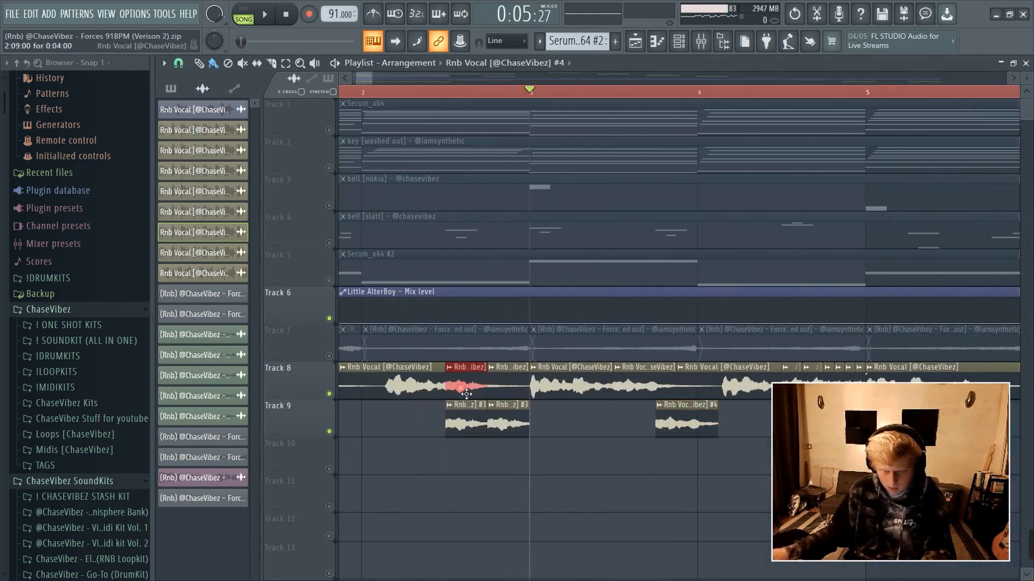
pyautogui.doubleClick(483, 423)
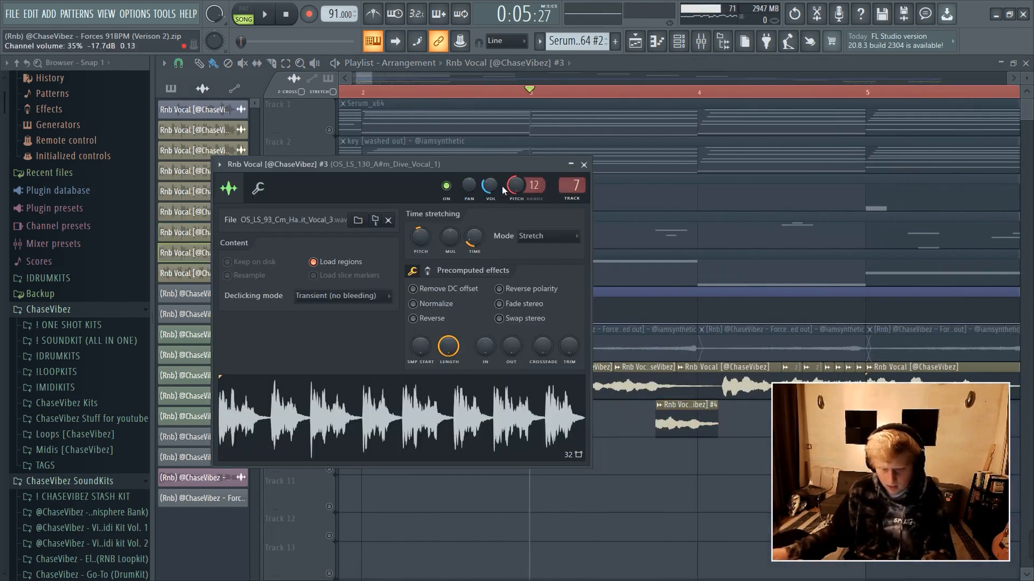
pyautogui.click(584, 165)
pyautogui.doubleClick(469, 420)
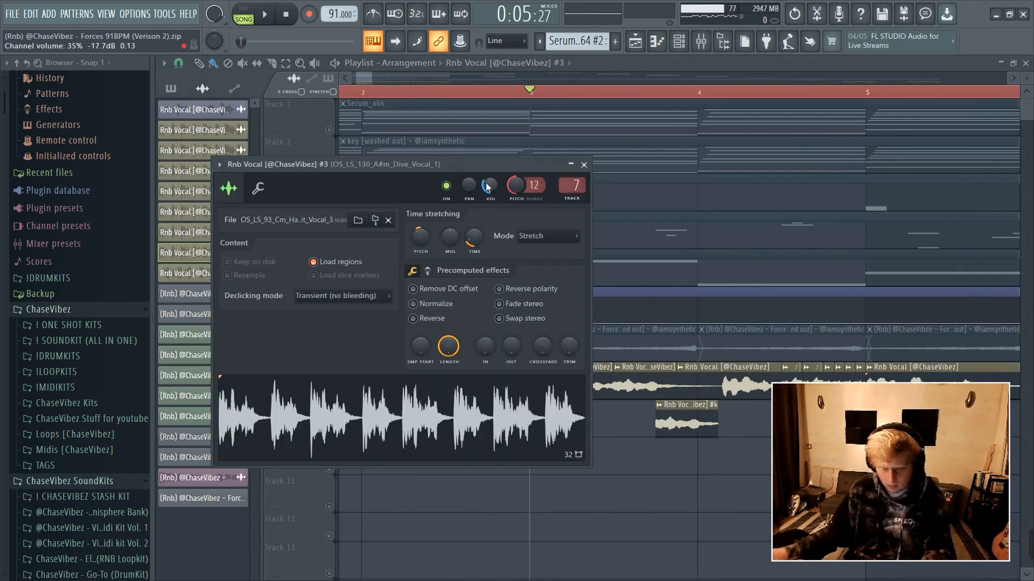
pyautogui.click(583, 165)
# Play the layered vocals from bar 2, first with Track 8 and again with Track 8 muted
pyautogui.press('space')
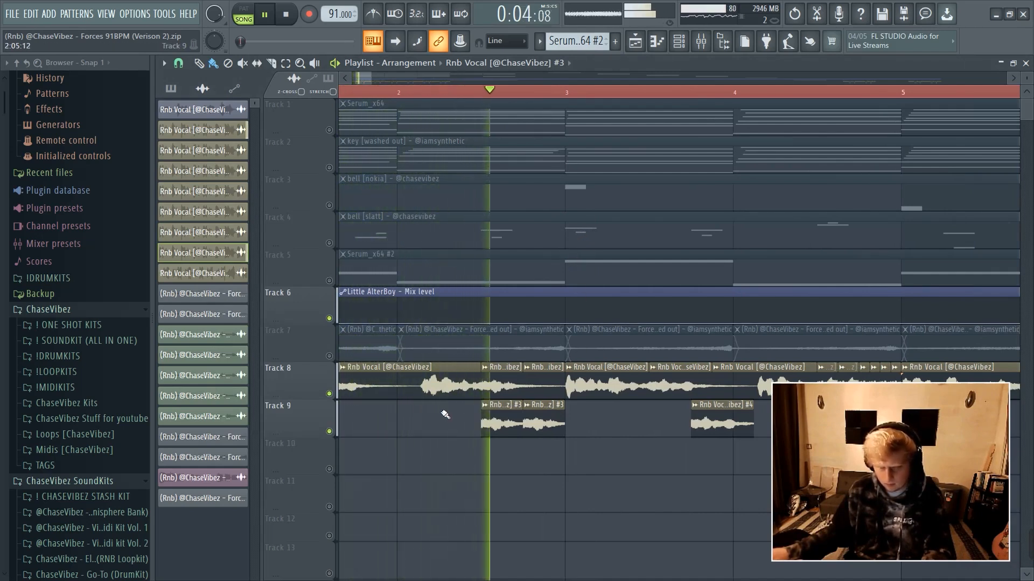
pyautogui.press('space')
pyautogui.click(329, 393)
pyautogui.press('space')
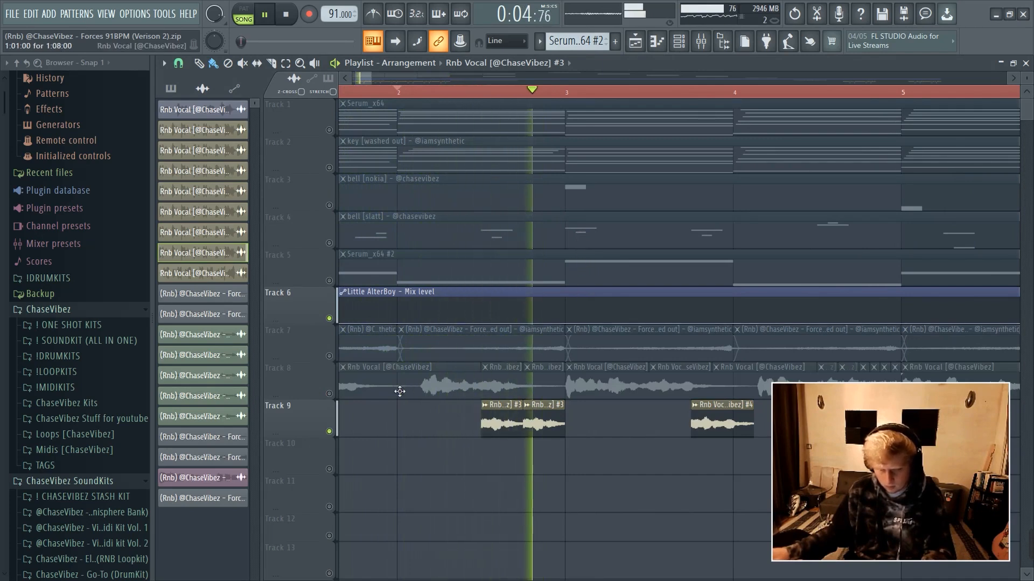
# Unmute all playlist tracks and play the full beat from the start
pyautogui.rightClick(328, 318)
pyautogui.press('space')
pyautogui.scroll(-6, 440, 87)
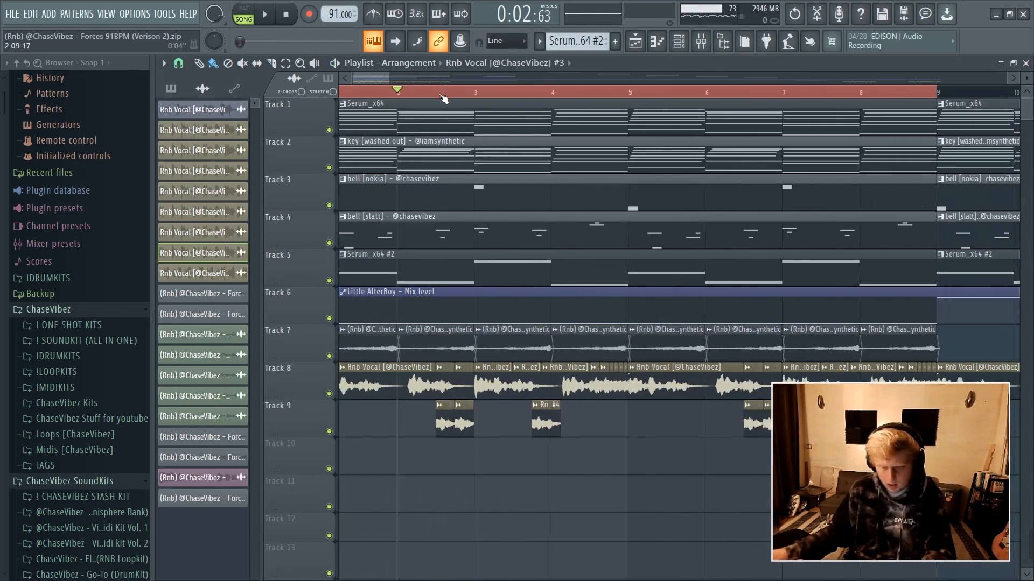
pyautogui.press('space')
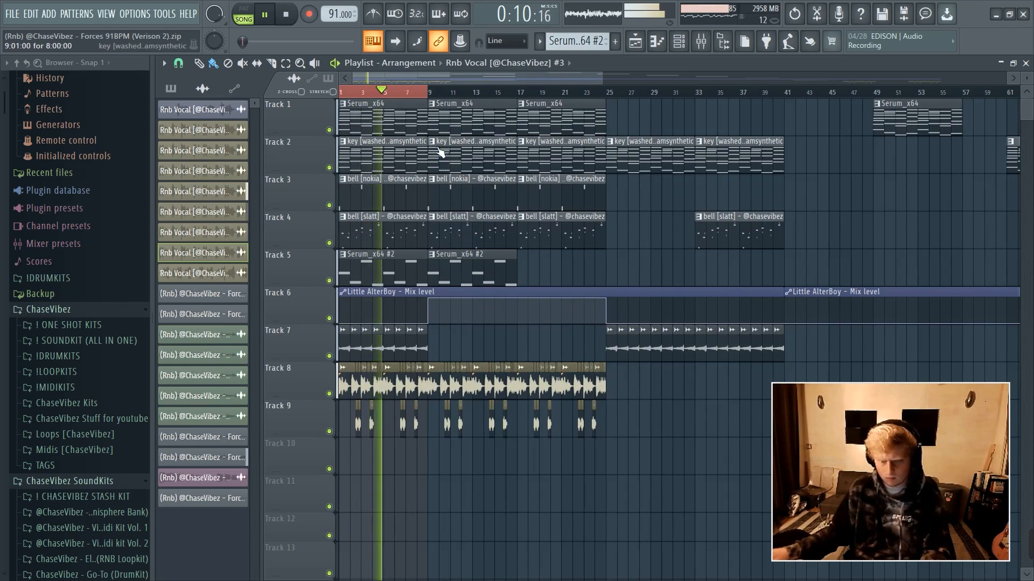
pyautogui.press('space')
# Open the bell [slatt] pattern from Track 4 in the piano roll, audition its highest note, and return to the playlist
pyautogui.doubleClick(396, 242)
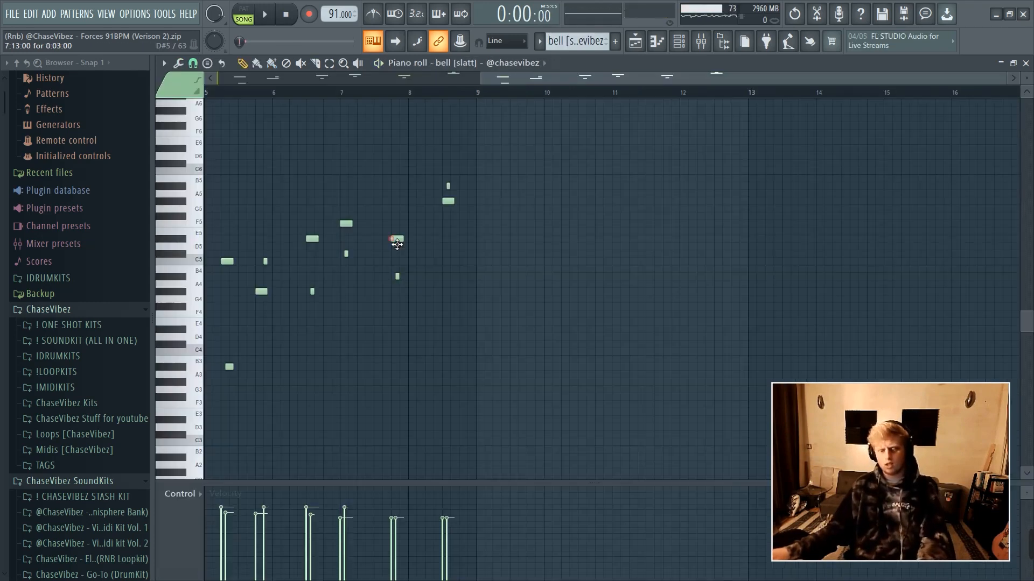
pyautogui.click(446, 190)
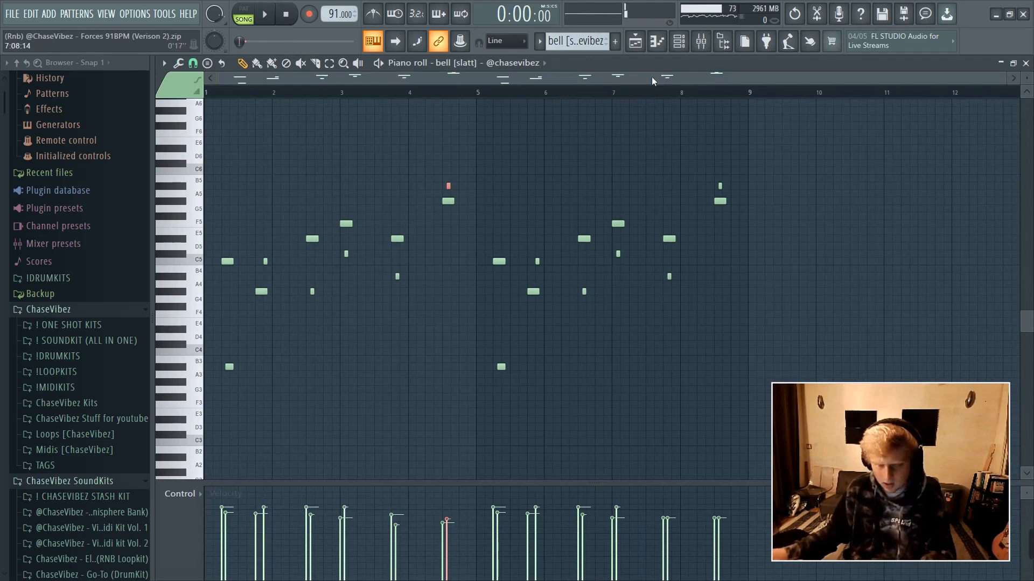
pyautogui.click(635, 41)
# Disable the effects on mixer tracks 1 to 8
pyautogui.click(700, 41)
pyautogui.click(478, 212)
pyautogui.click(245, 232)
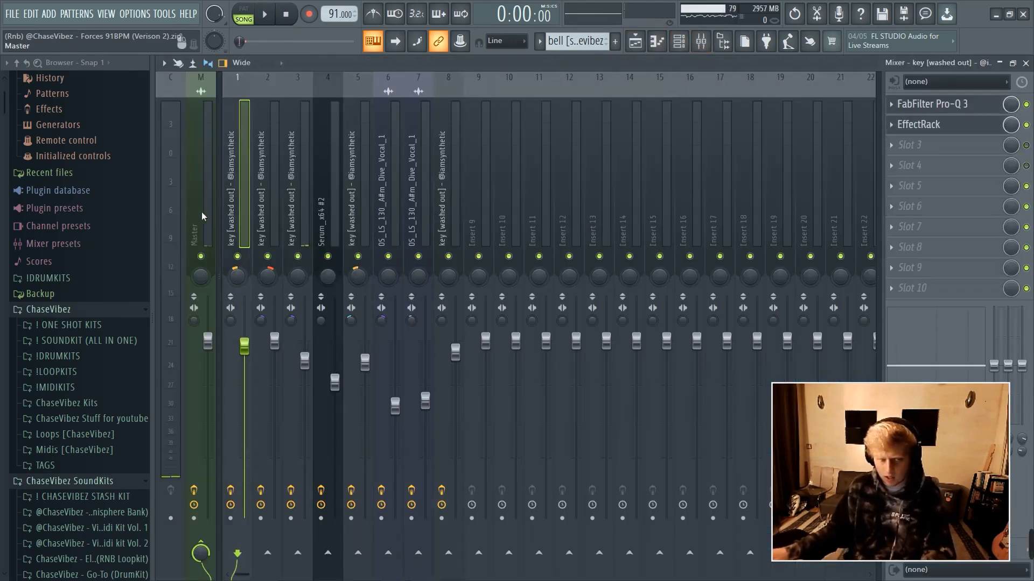
pyautogui.click(260, 490)
pyautogui.click(322, 490)
pyautogui.click(441, 491)
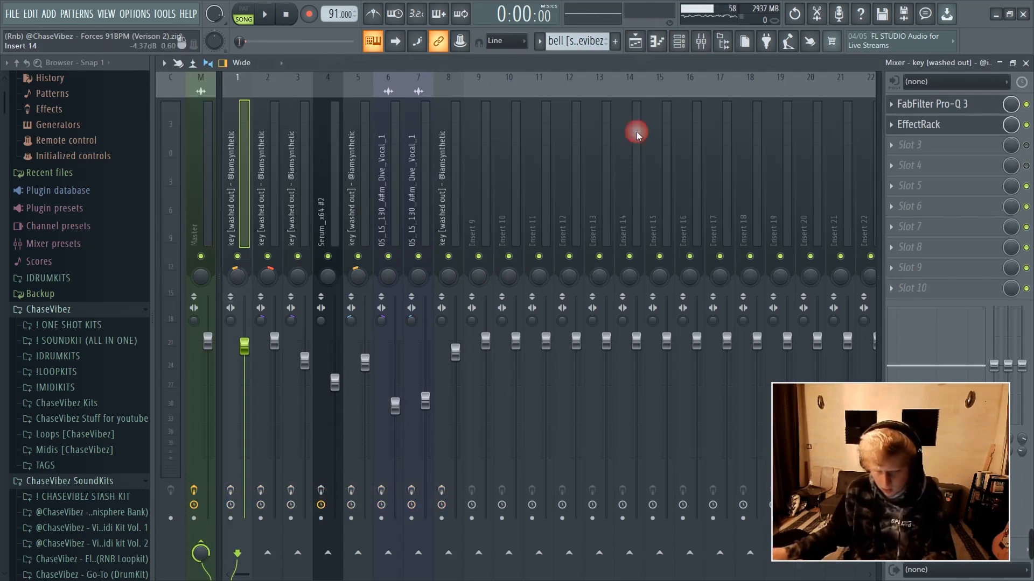
# Play the full beat in the playlist with the effects on mixer tracks 1 to 8 bypassed
pyautogui.click(636, 42)
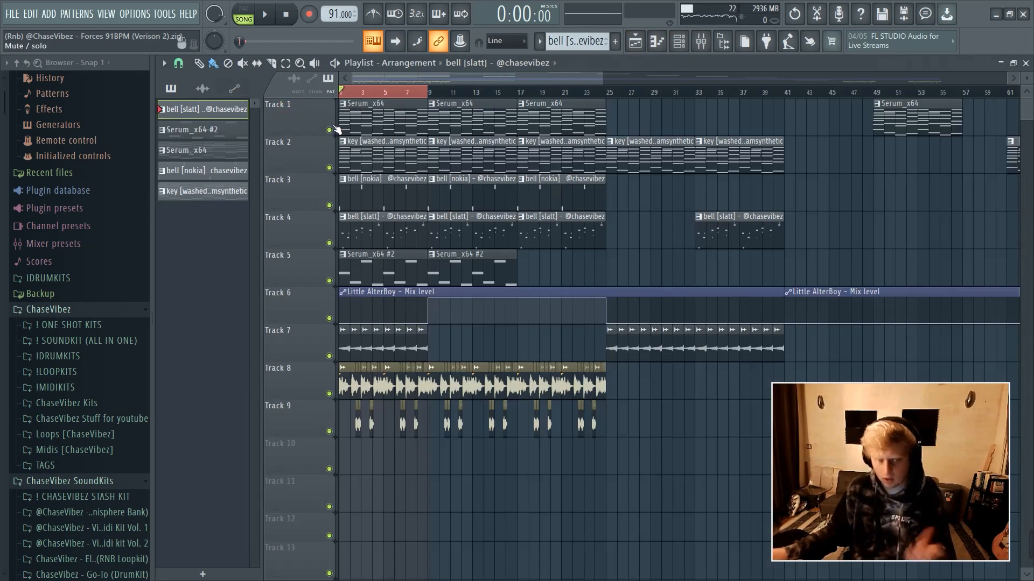
pyautogui.press('space')
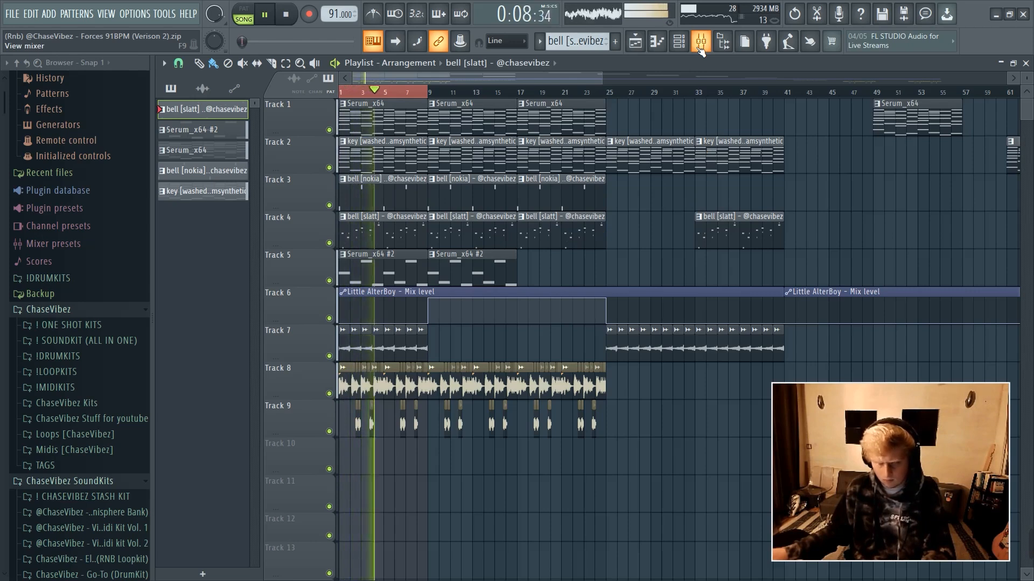
pyautogui.press('space')
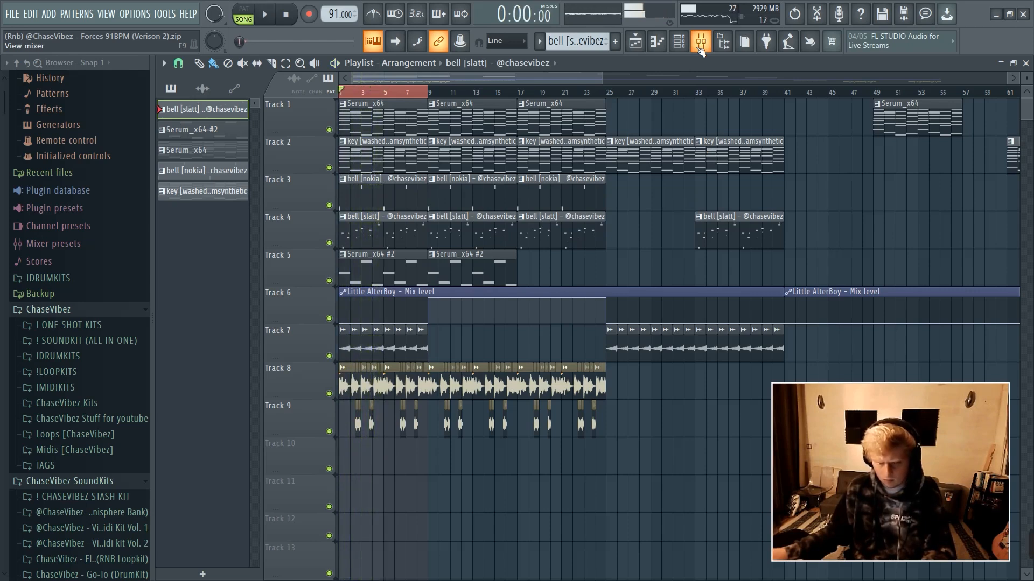
# Re-enable the effects on mixer tracks 8 down to 1
pyautogui.click(701, 42)
pyautogui.click(441, 491)
pyautogui.click(401, 490)
pyautogui.click(412, 490)
pyautogui.click(381, 491)
pyautogui.click(351, 490)
pyautogui.click(320, 490)
pyautogui.click(291, 490)
pyautogui.click(260, 490)
pyautogui.click(231, 491)
# Return to the playlist and play the full beat from the start with the mixer effects active
pyautogui.click(634, 41)
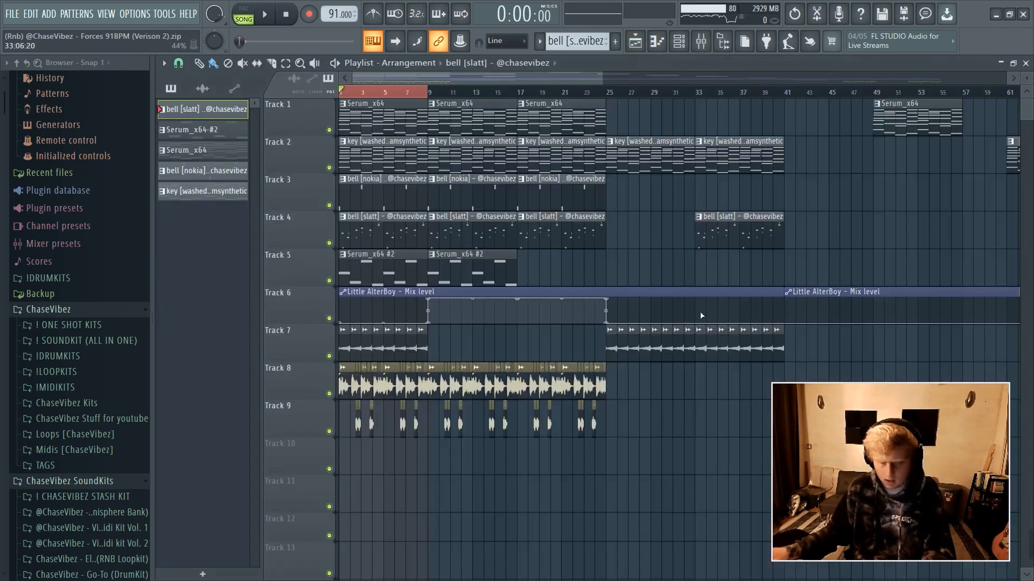
pyautogui.press('space')
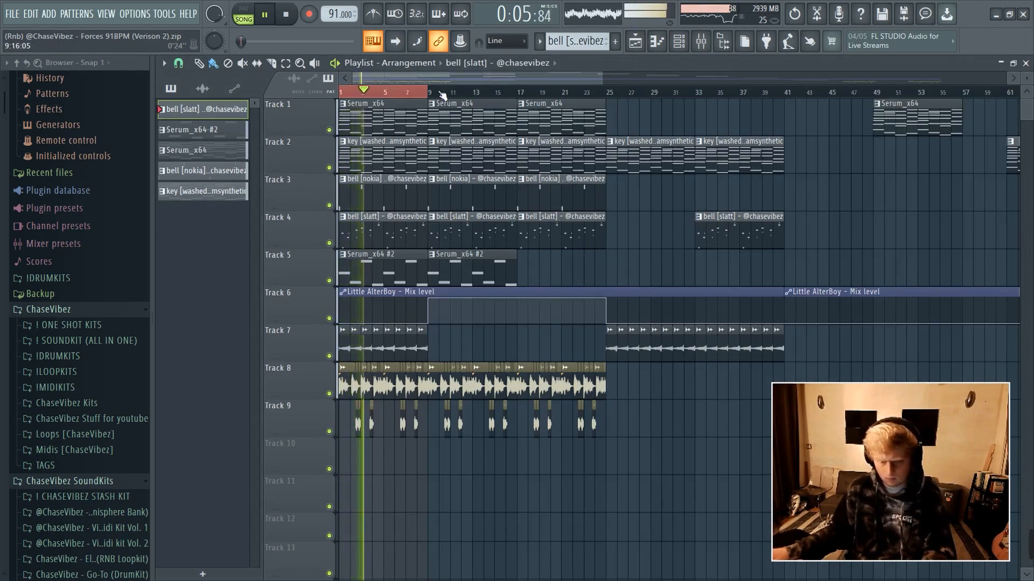
pyautogui.scroll(-2, 432, 95)
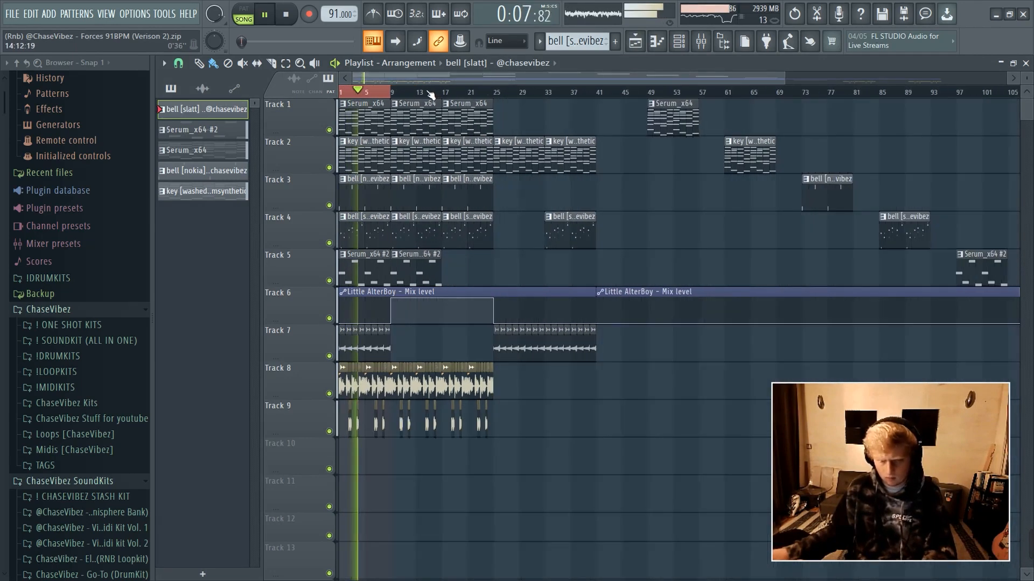
# Stop the playlist playback of the full beat
pyautogui.scroll(2, 477, 96)
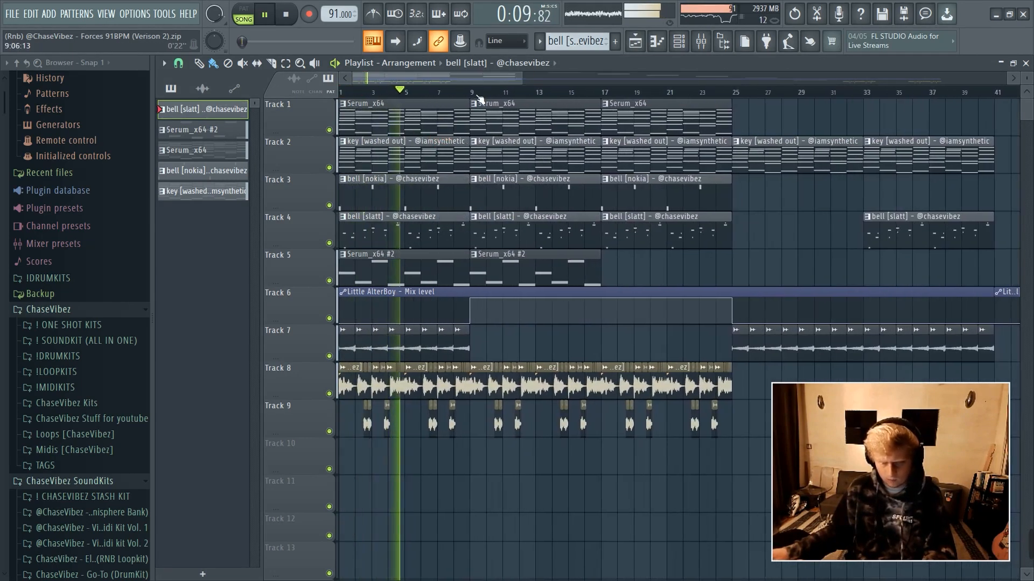
pyautogui.press('space')
pyautogui.scroll(-1, 409, 95)
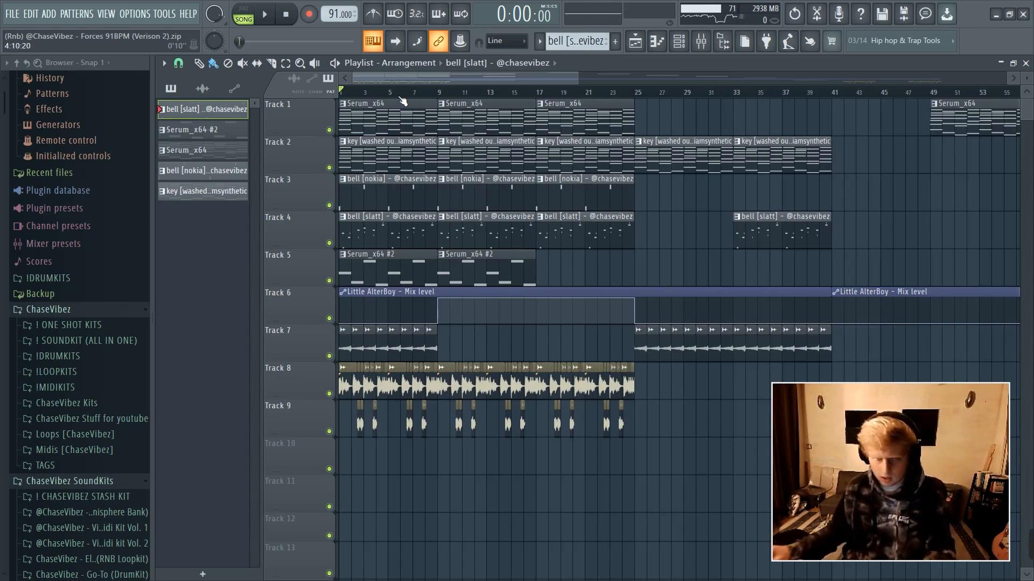
# Export the beat as audio and solo the Forces 91BPM audio clip on playlist track 10
pyautogui.click(88, 63)
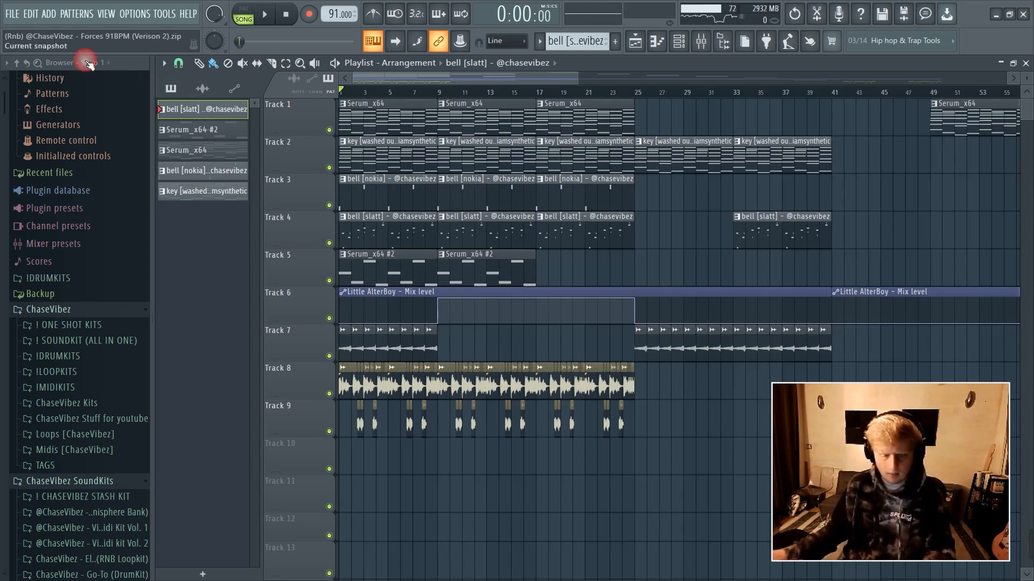
pyautogui.click(20, 18)
pyautogui.moveTo(168, 120)
pyautogui.click(267, 134)
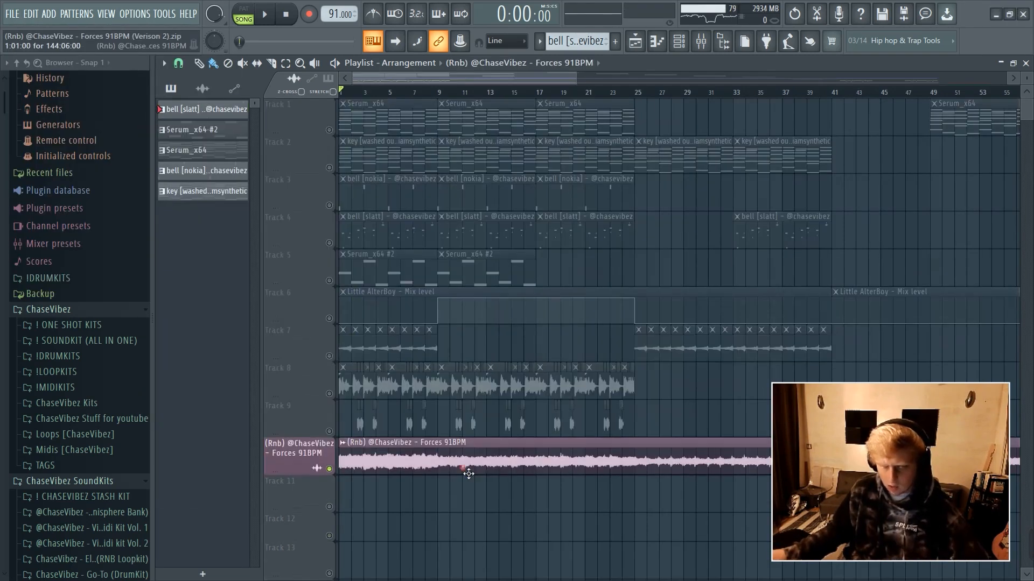
# View the Forces 91BPM clip's sample settings and the Serum_x64 pattern's notes, ending back in the playlist
pyautogui.doubleClick(463, 462)
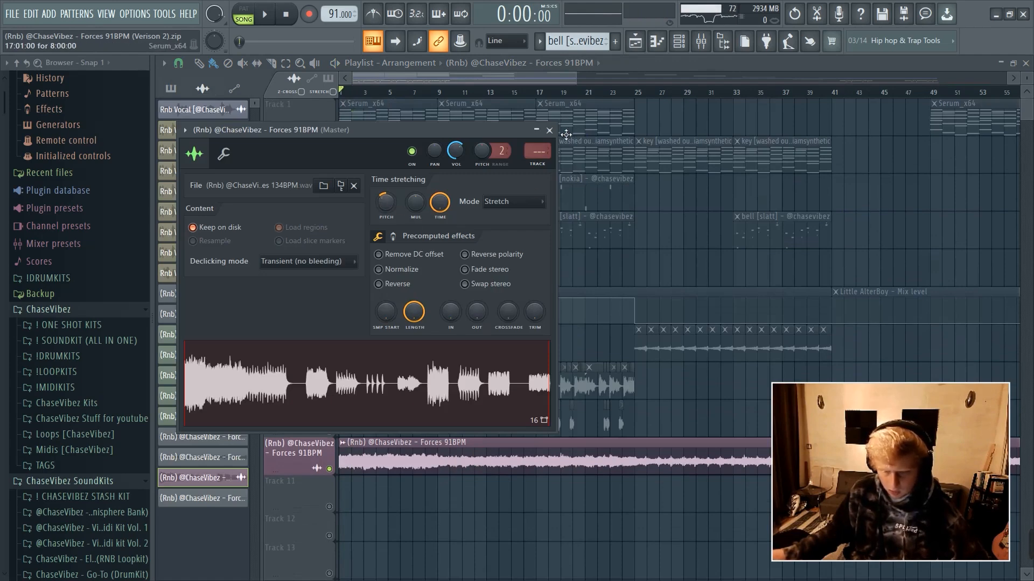
pyautogui.click(476, 100)
pyautogui.doubleClick(405, 113)
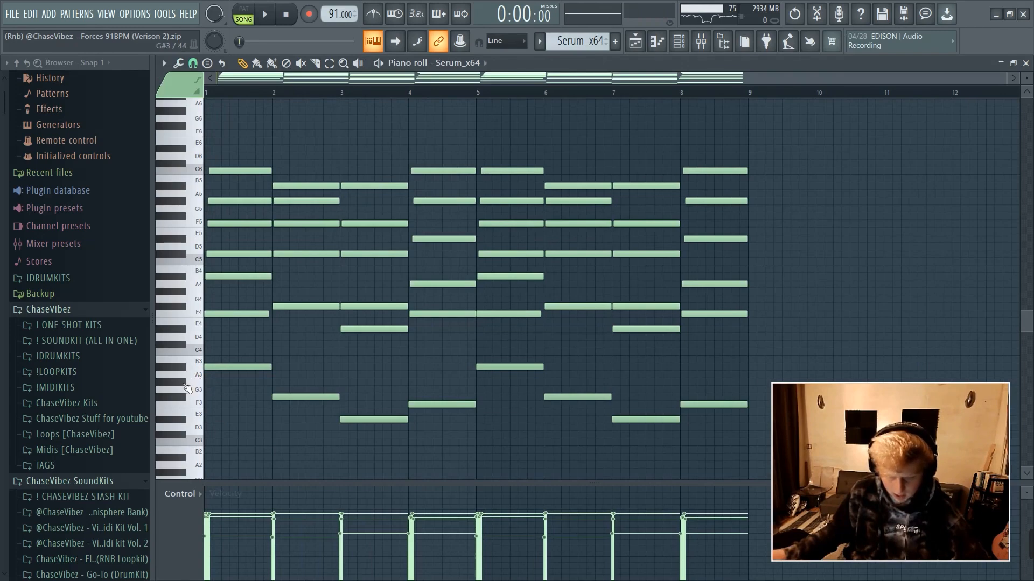
pyautogui.click(636, 41)
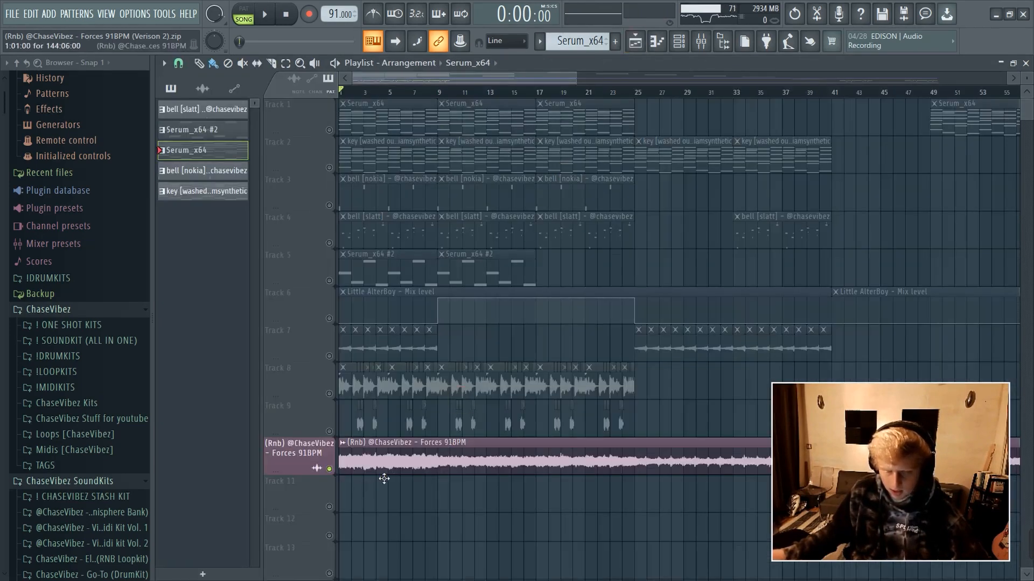
# Play the soloed Forces 91BPM audio clip from the start and re-enable the other playlist tracks
pyautogui.scroll(-4, 479, 413)
pyautogui.scroll(3, 416, 96)
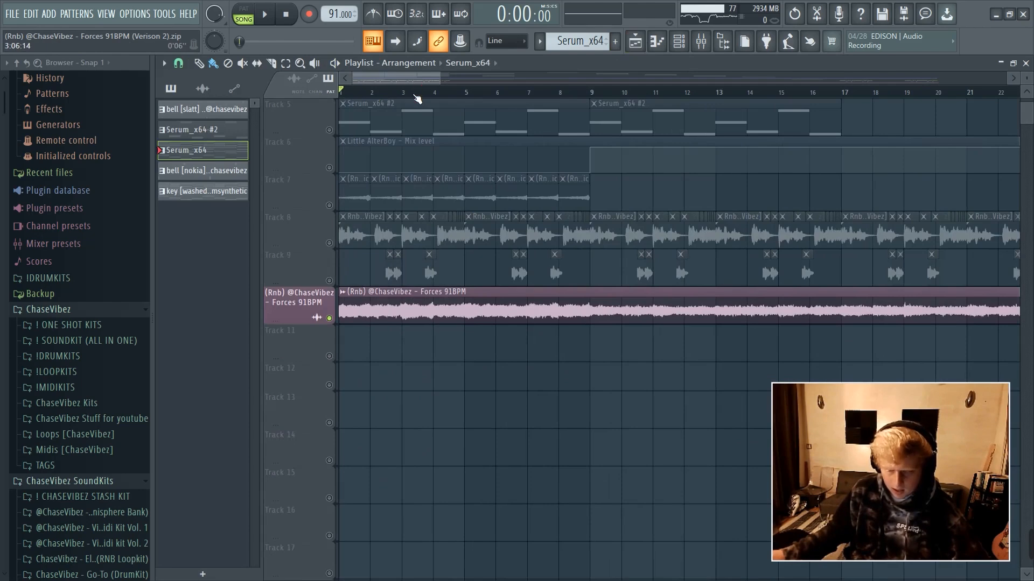
pyautogui.press('space')
pyautogui.scroll(-4, 442, 100)
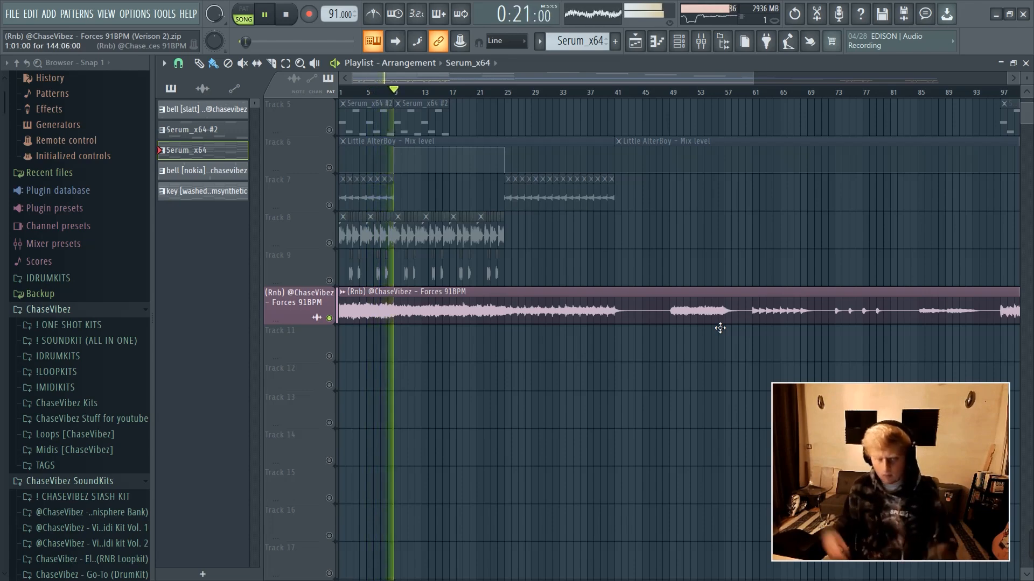
pyautogui.press('space')
pyautogui.scroll(4, 428, 359)
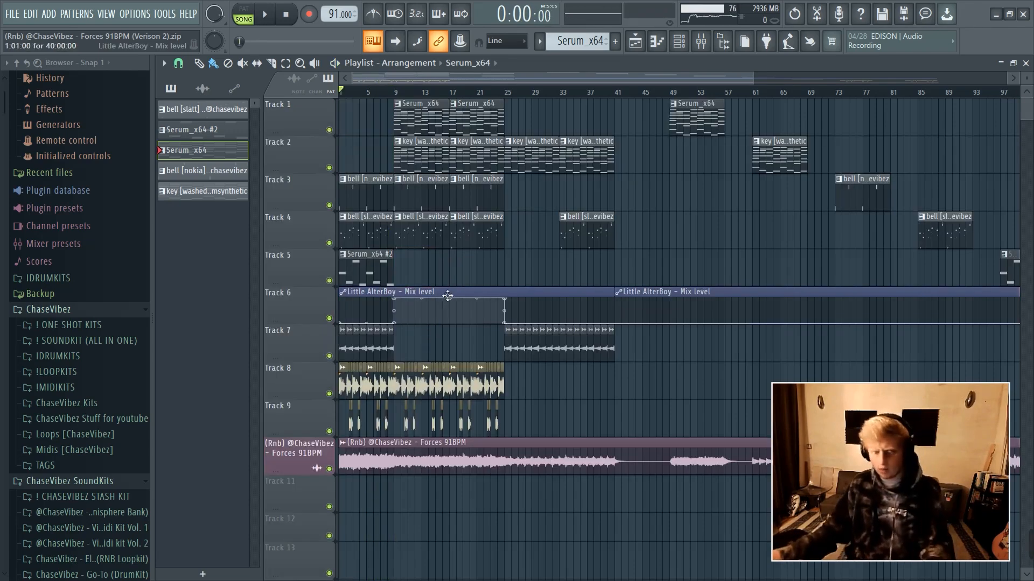
# Look over the whole playlist arrangement, from the pattern clips down to the Forces 91BPM audio on track 10
pyautogui.moveTo(396, 95); pyautogui.dragTo(4, 139)
pyautogui.scroll(-2, 731, 113)
pyautogui.scroll(-1, 447, 103)
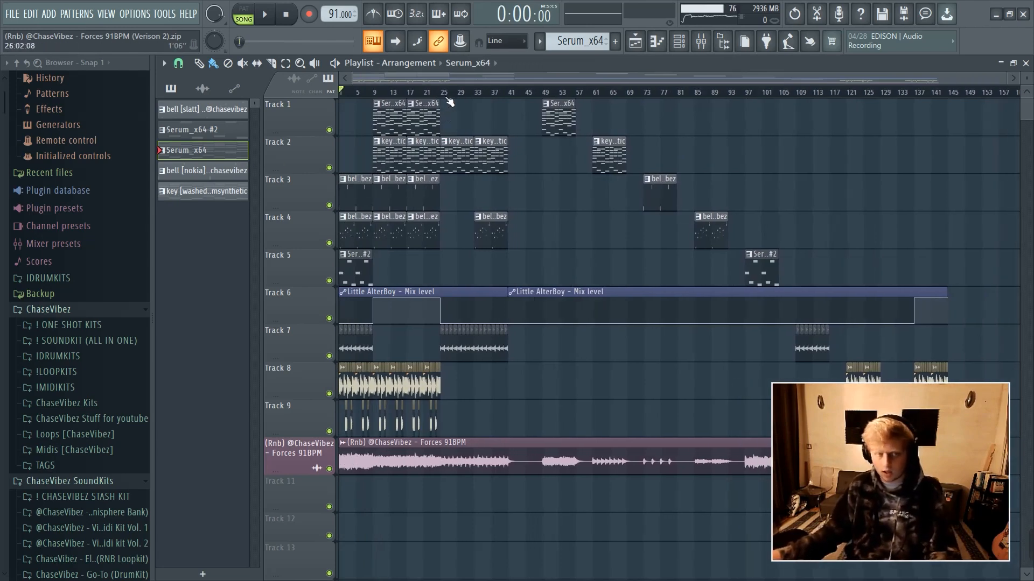
pyautogui.scroll(-5, 888, 300)
pyautogui.scroll(5, 911, 219)
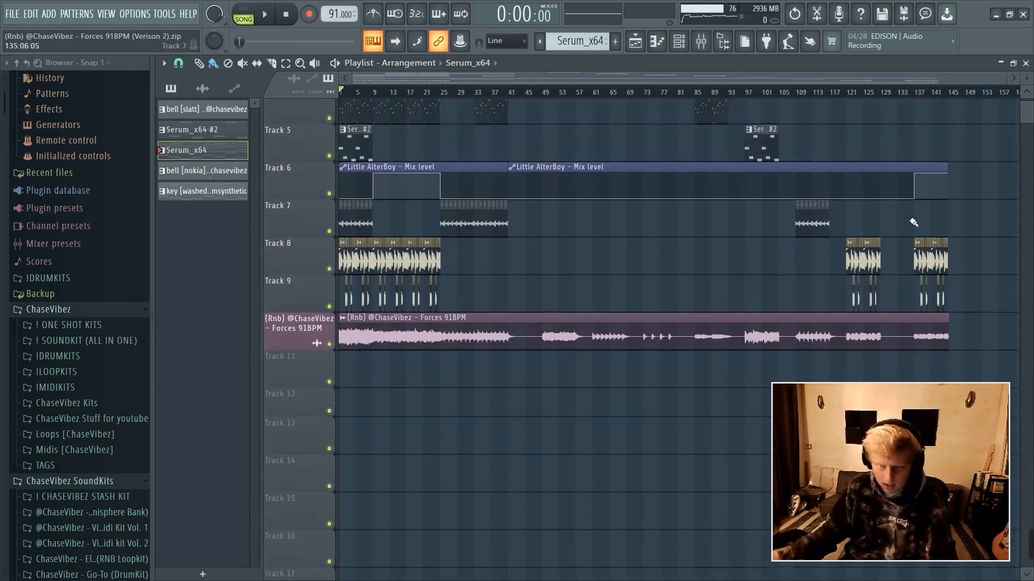
pyautogui.scroll(-5, 910, 286)
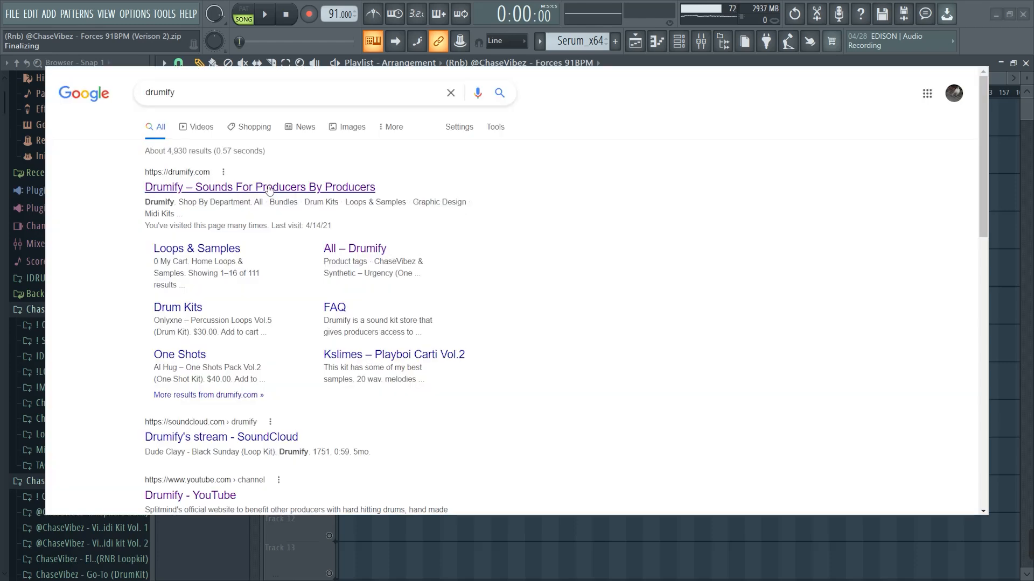
# Open the Drumify store in the browser and review the Urgency (Serum Bank) product page from its full kit listing
pyautogui.click(265, 188)
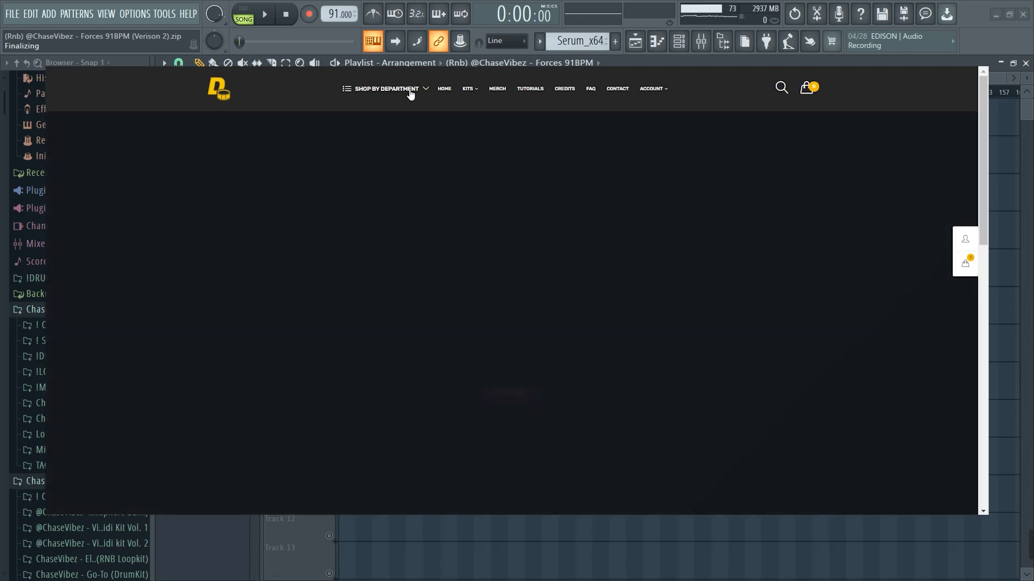
pyautogui.moveTo(410, 92)
pyautogui.click(376, 115)
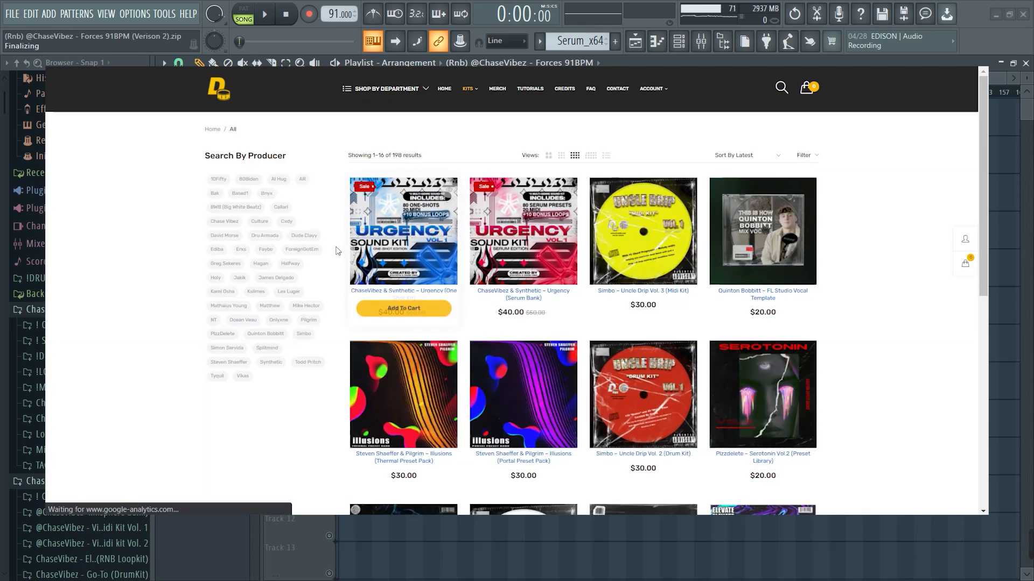
pyautogui.click(525, 294)
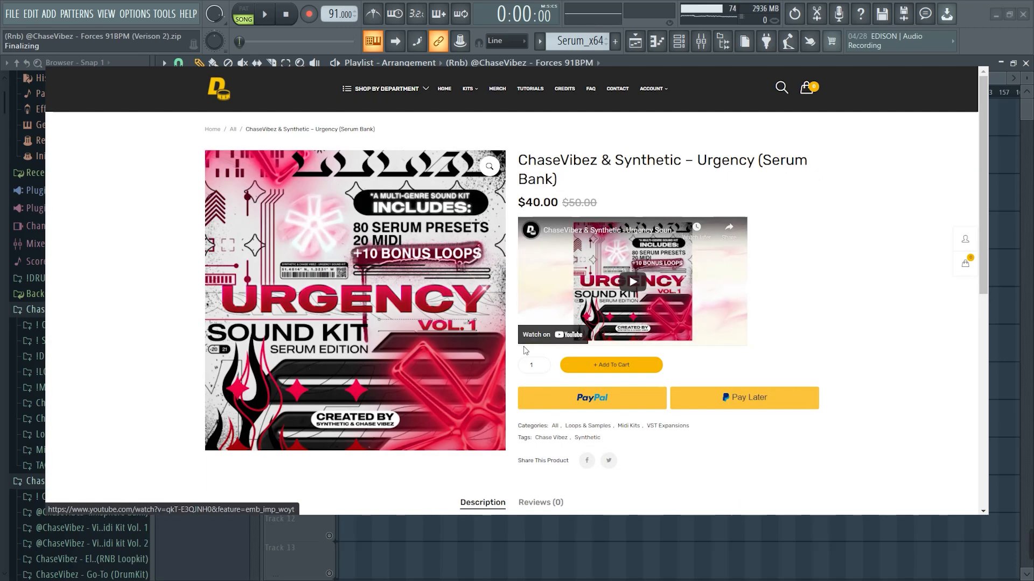
pyautogui.scroll(-6, 558, 306)
pyautogui.scroll(-4, 558, 306)
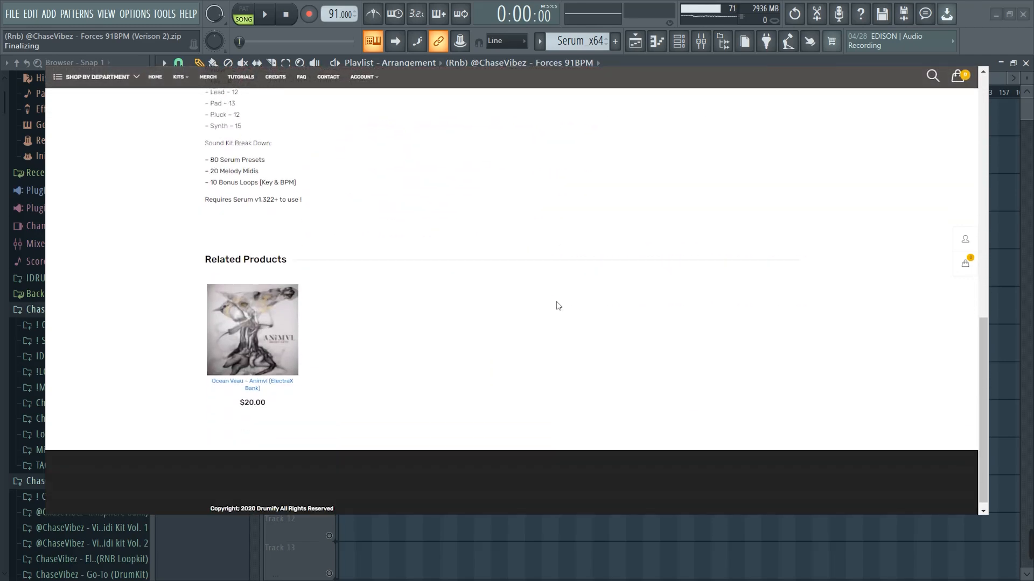